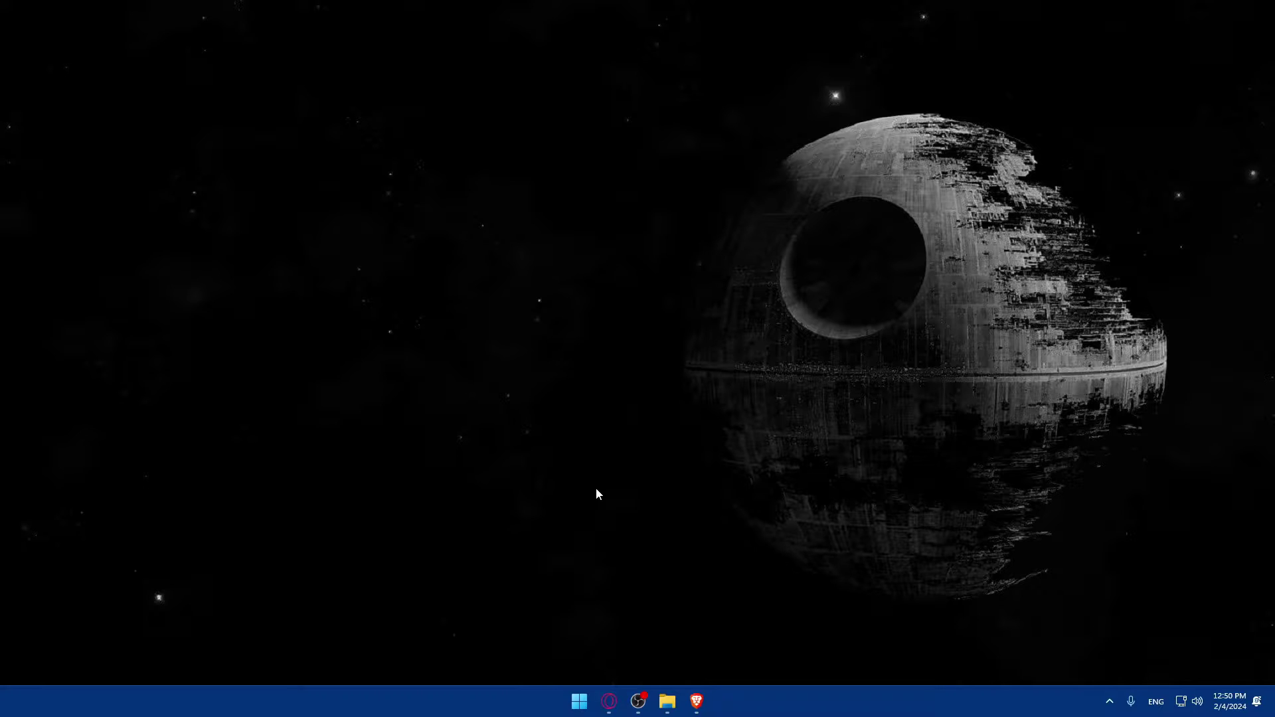
- Launch Brave and load zapier.com
left_click(696, 702)
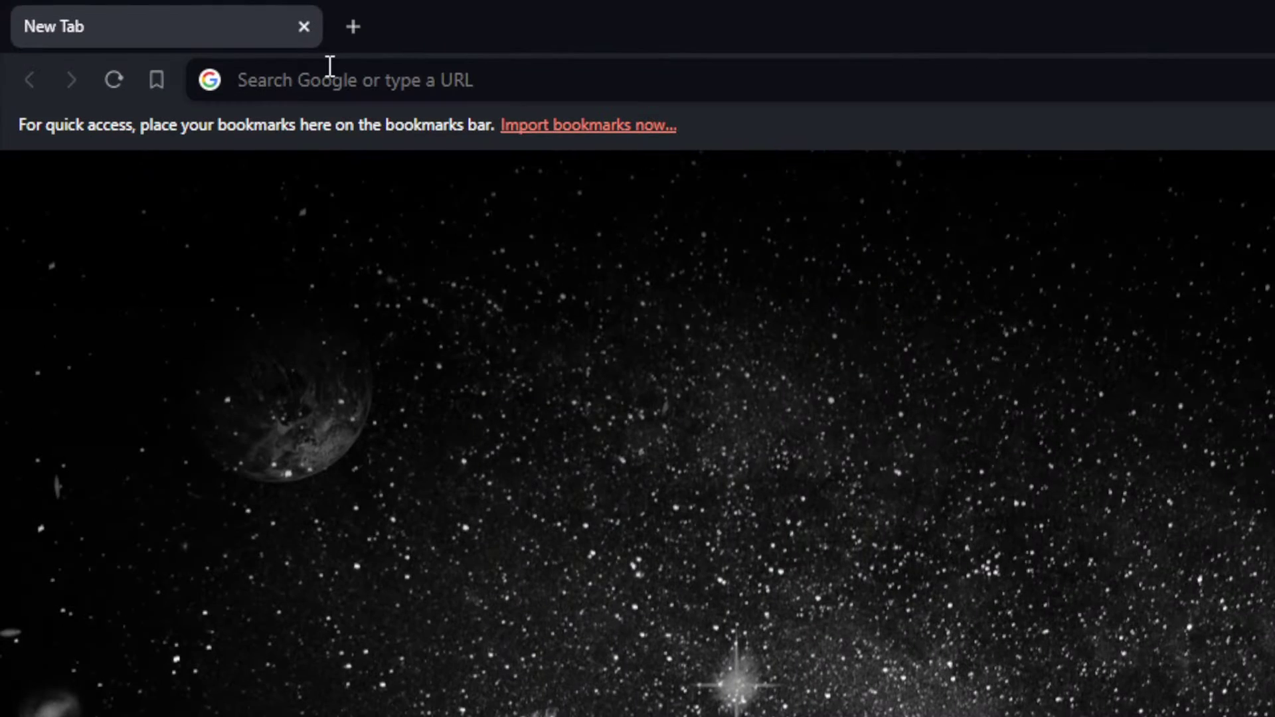
left_click(165, 33)
type("zapier.com")
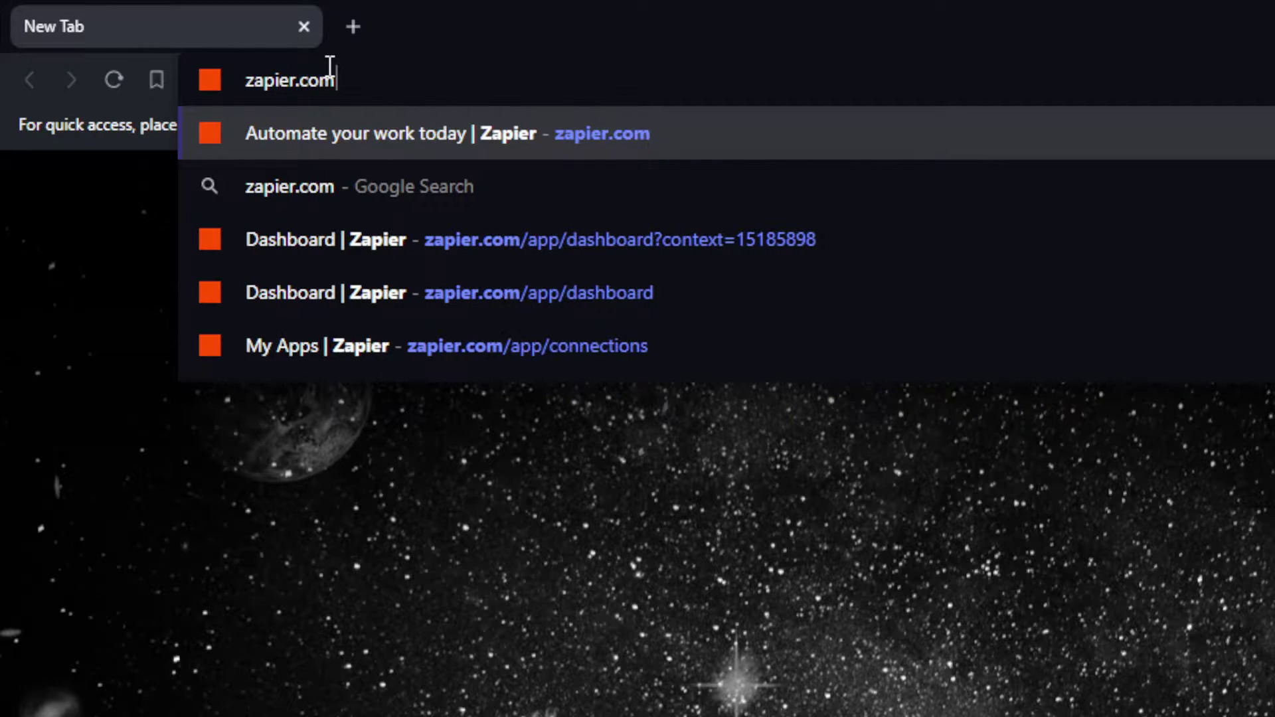
key("Return")
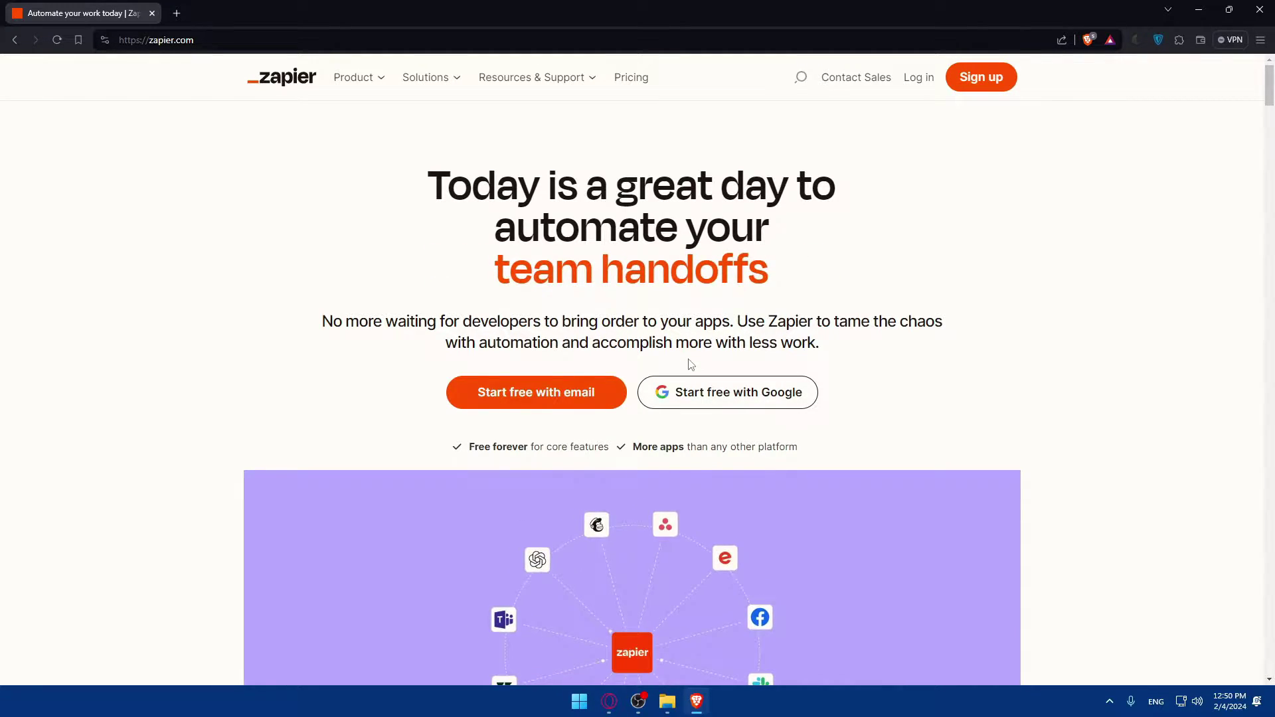
- Scroll through the Zapier homepage to look it over
scroll(684, 365, "down", 15)
scroll(690, 364, "down", 10)
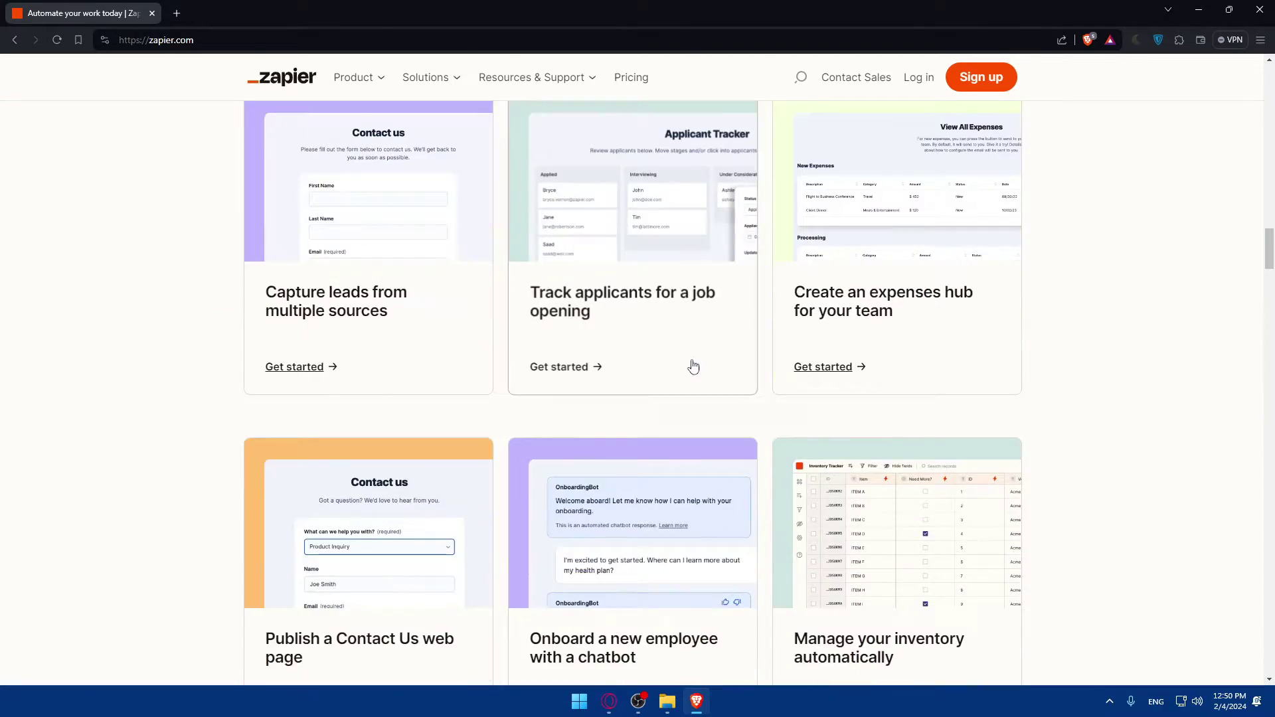
scroll(495, 347, "up", 3)
scroll(491, 347, "down", 11)
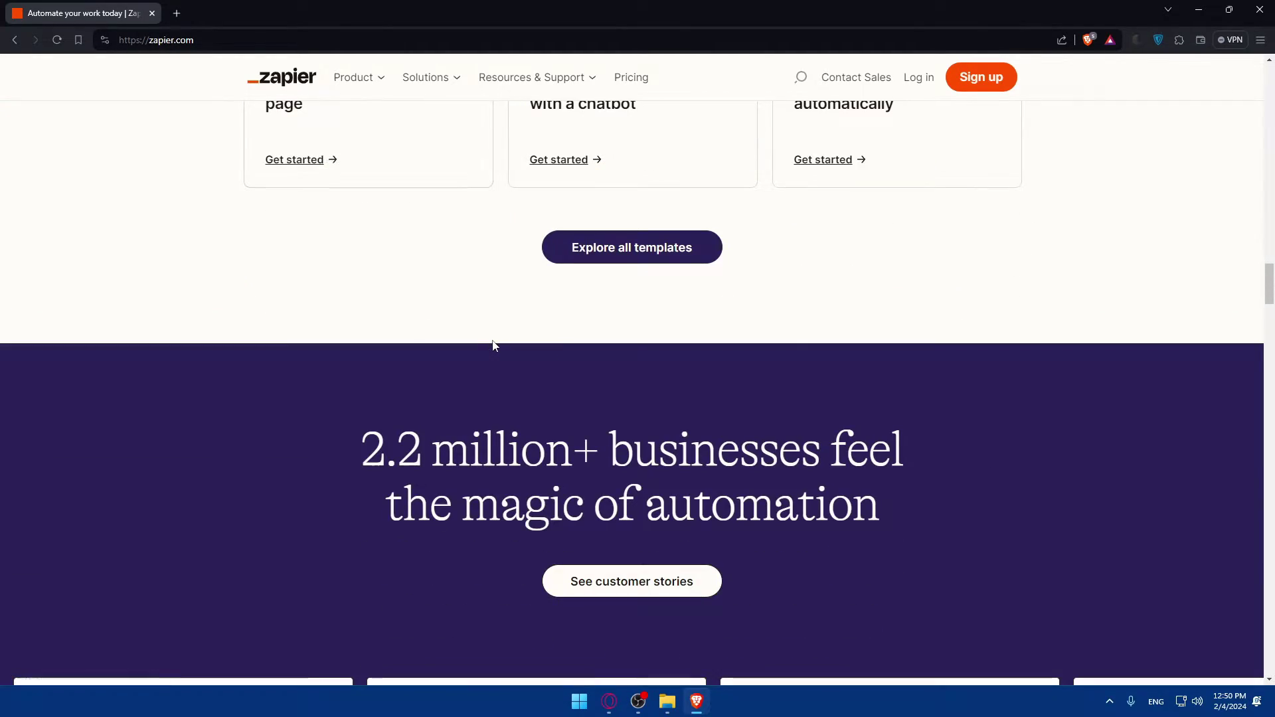
scroll(493, 346, "down", 10)
scroll(495, 346, "up", 3)
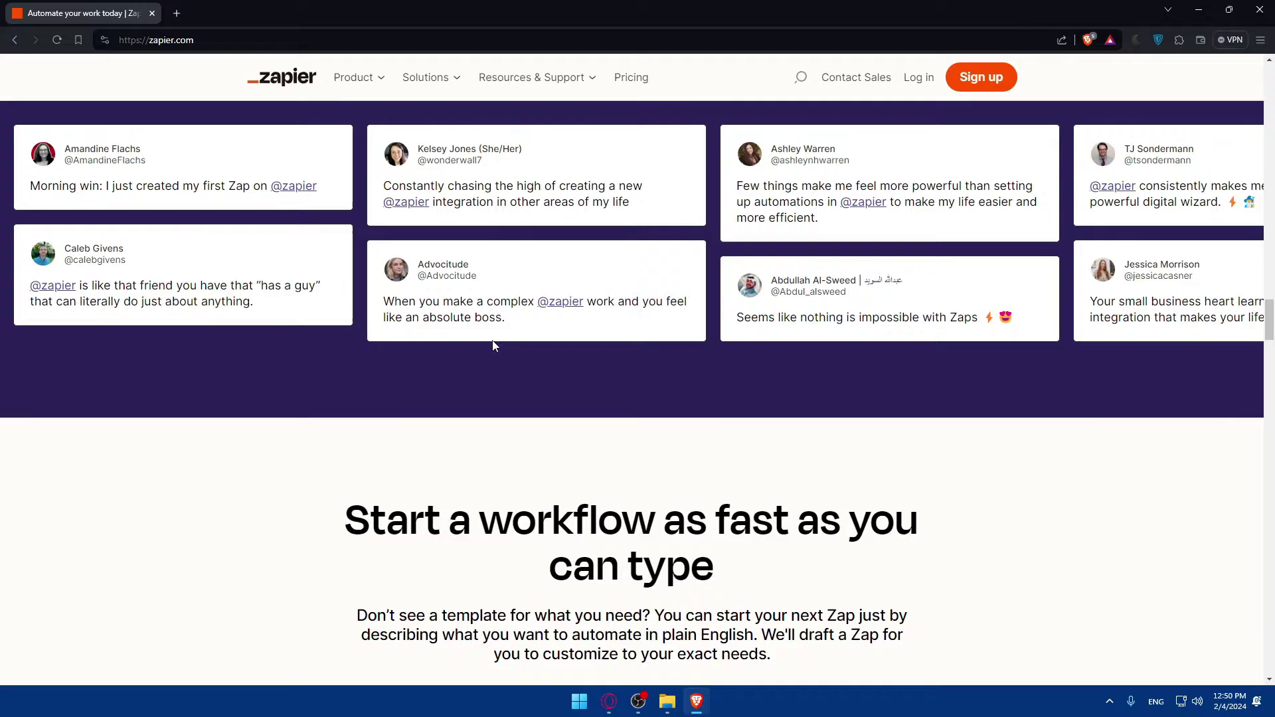
scroll(576, 327, "down", 15)
scroll(575, 327, "down", 5)
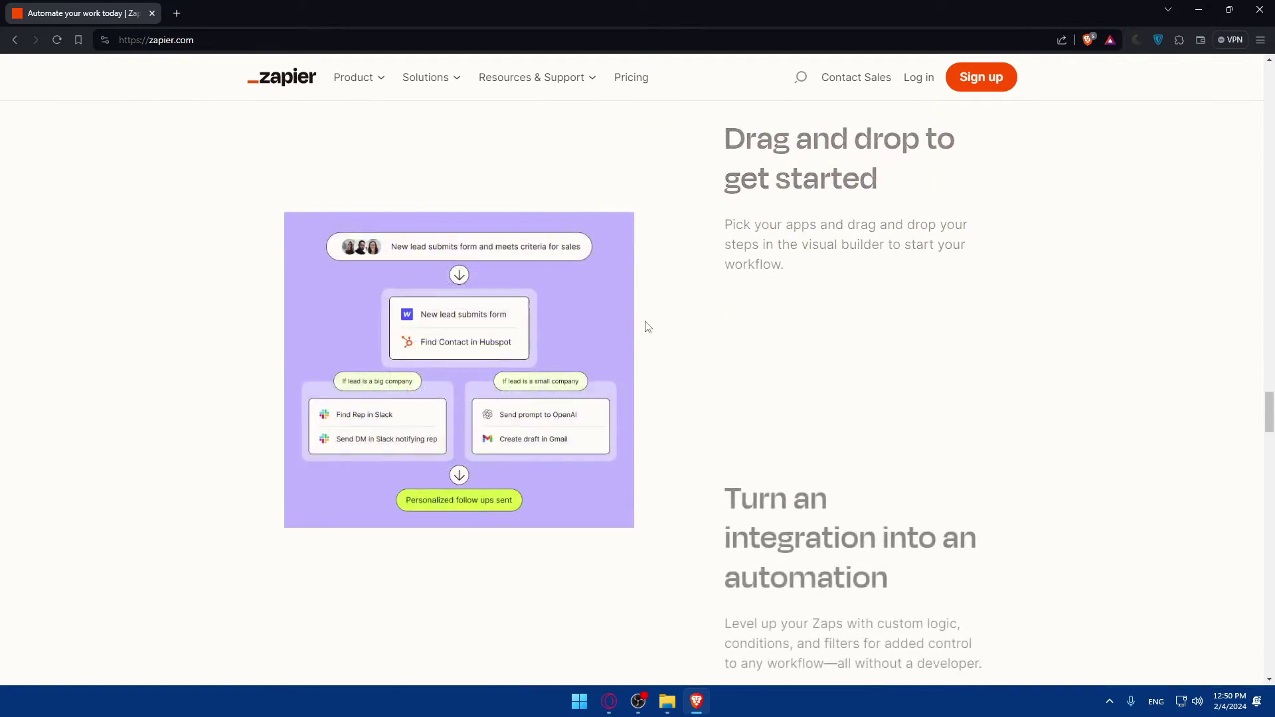
scroll(645, 325, "up", 20)
scroll(647, 326, "up", 5)
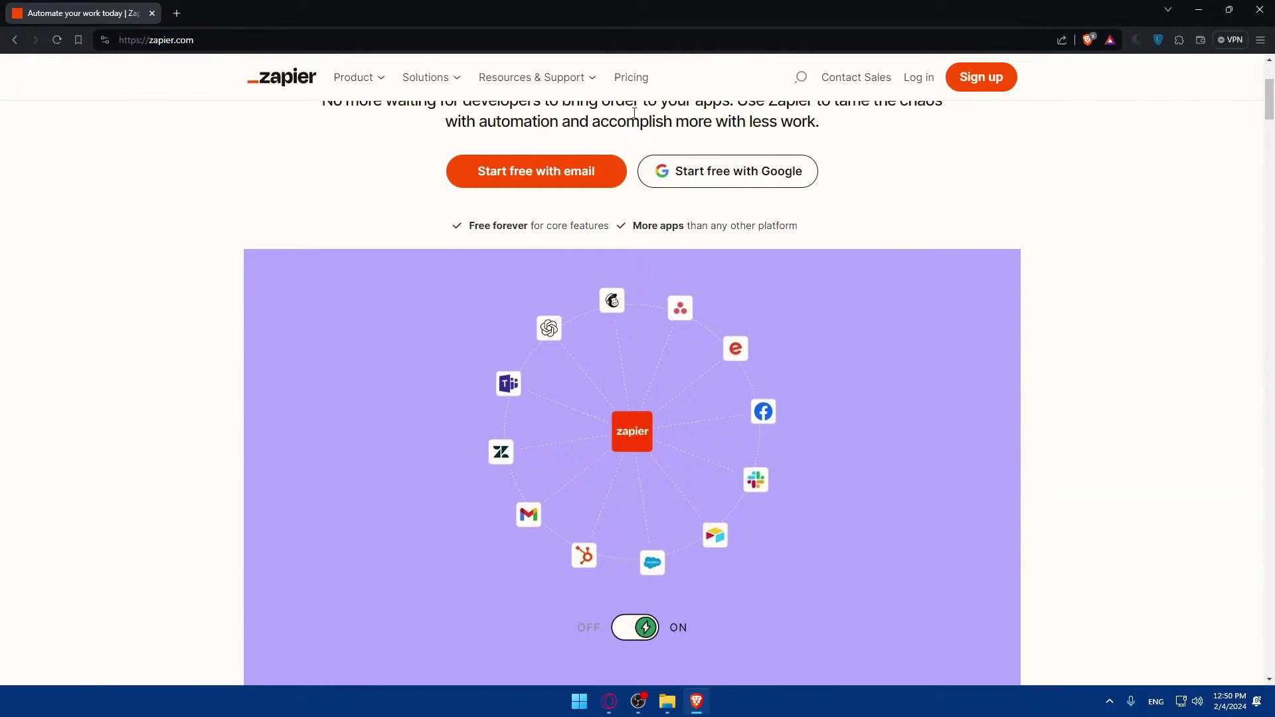
- Browse the Pricing page, then go to Log in and on to Sign up
left_click(628, 78)
scroll(535, 263, "down", 4)
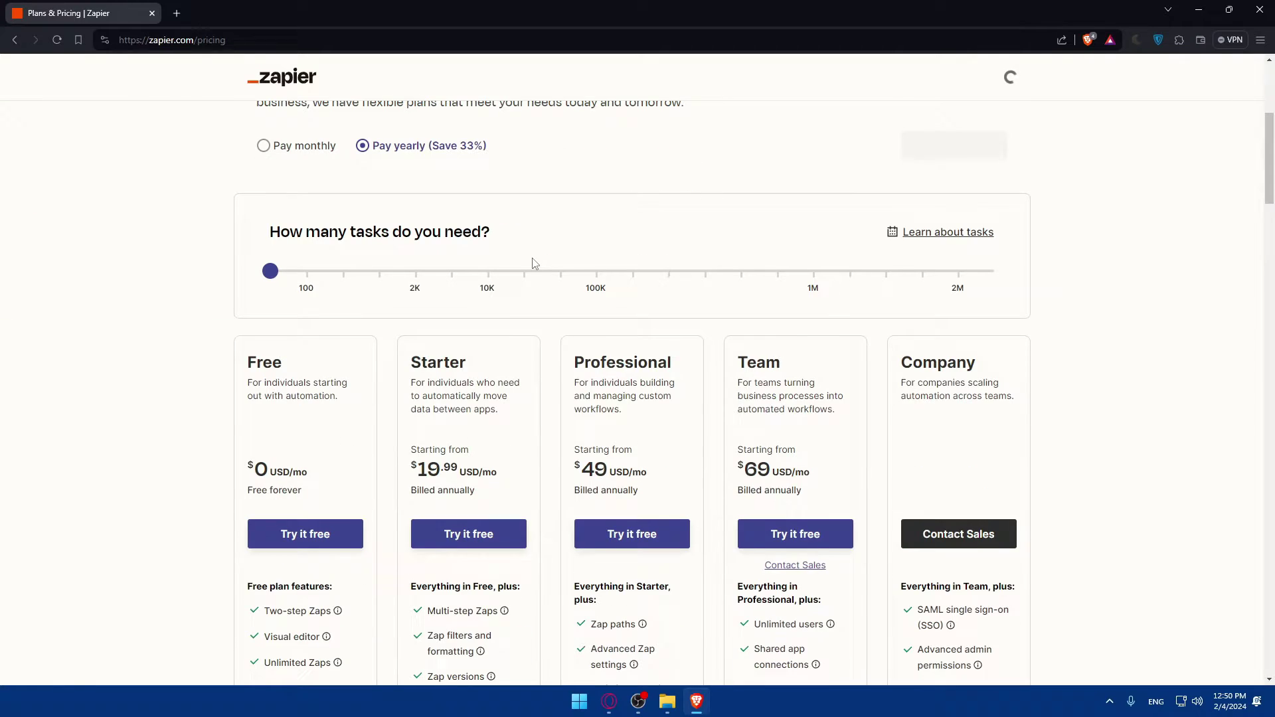
scroll(532, 265, "down", 2)
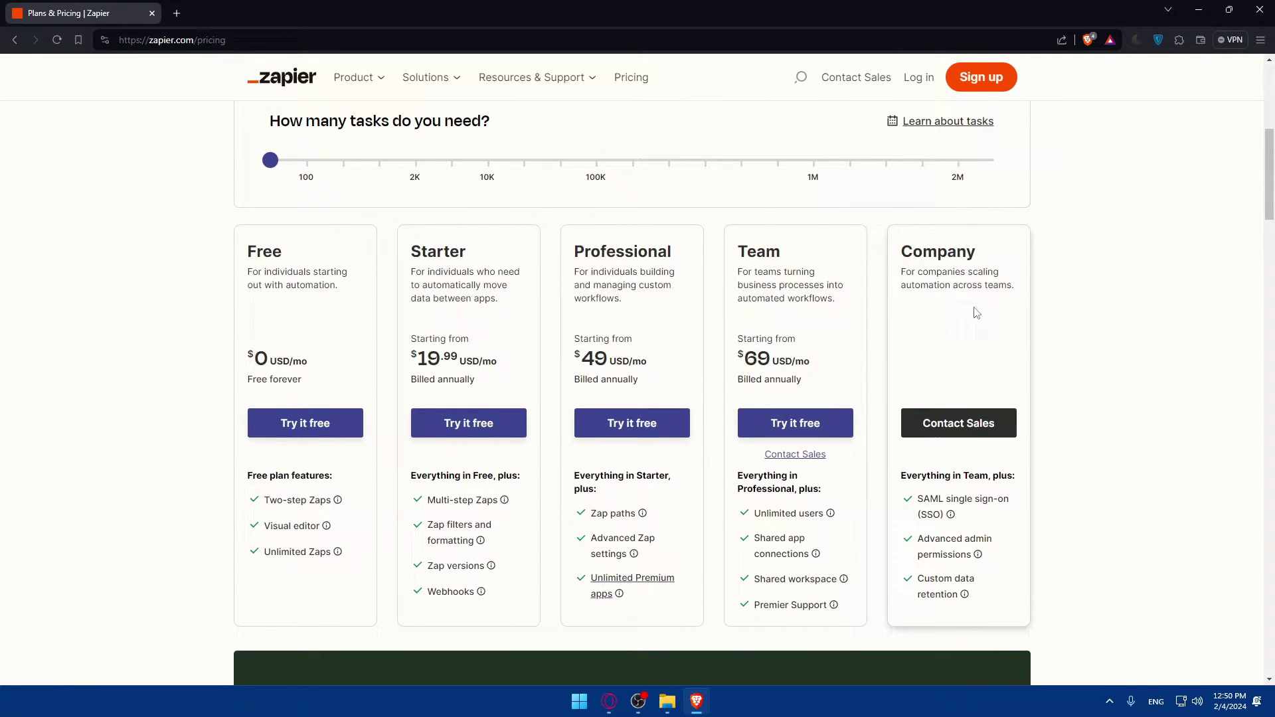
left_click(928, 83)
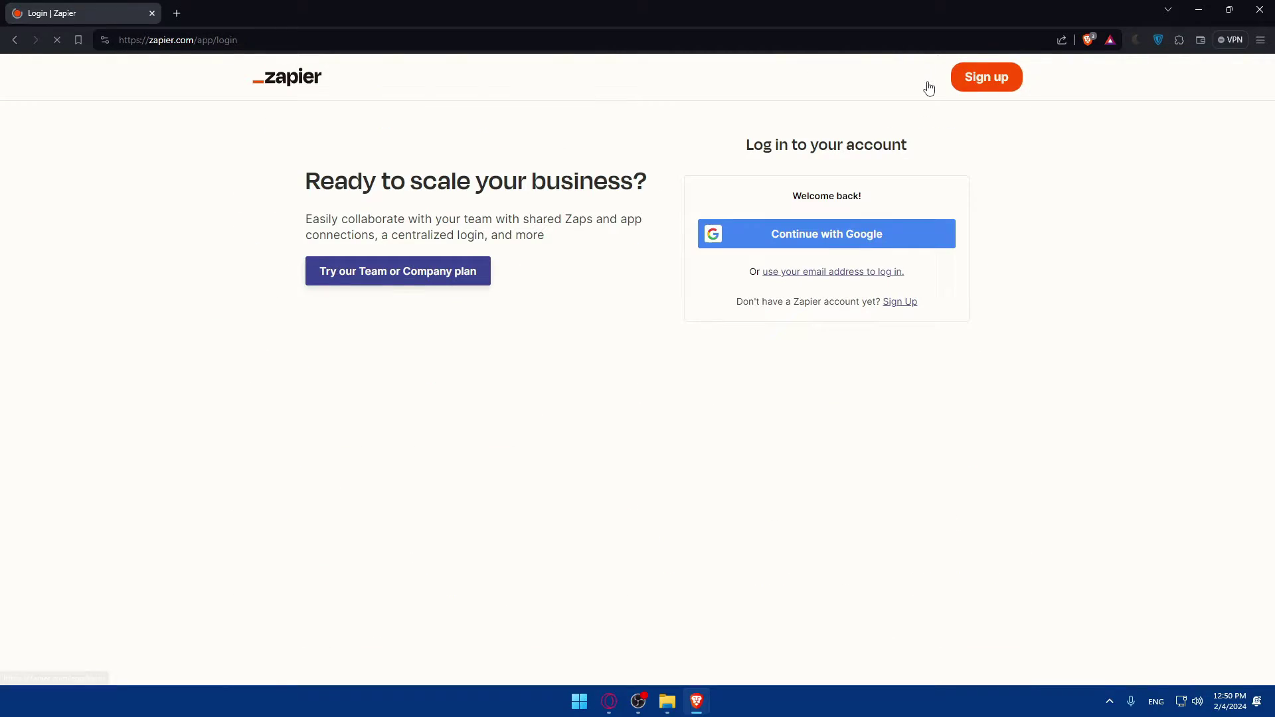
left_click(980, 79)
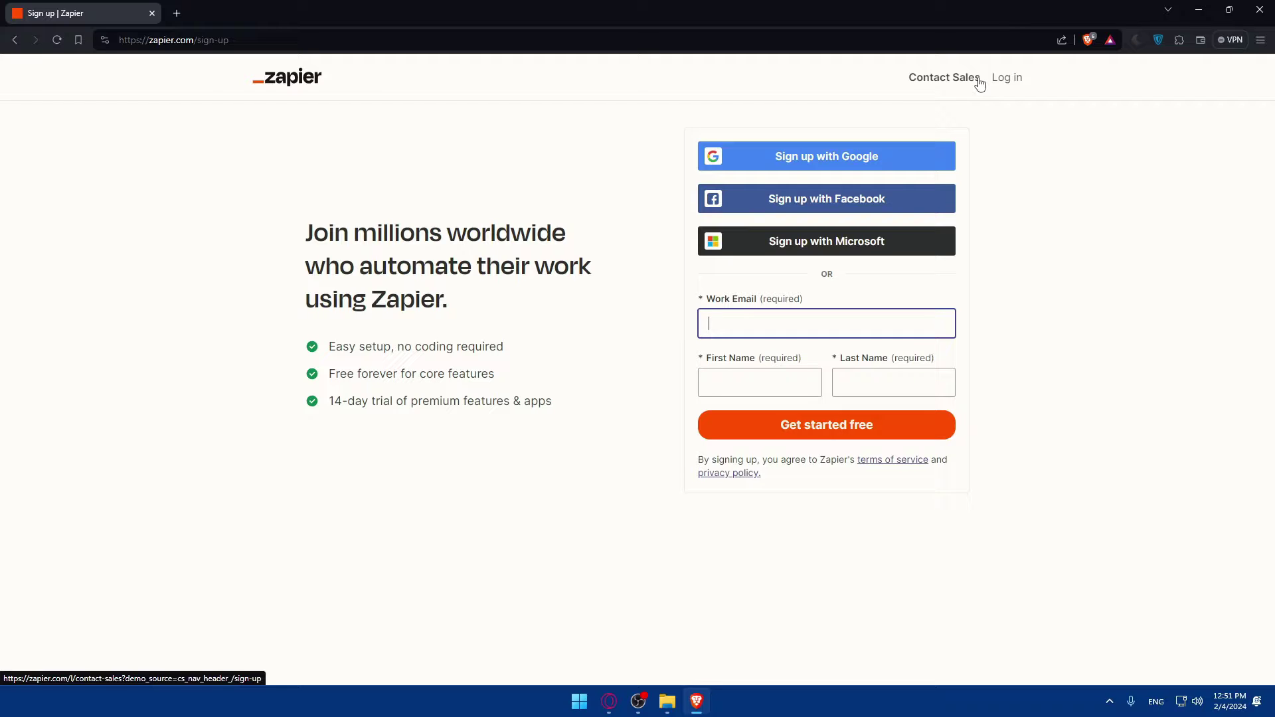
- Return to the login page and sign in to Zapier with a Google account
left_click(1004, 79)
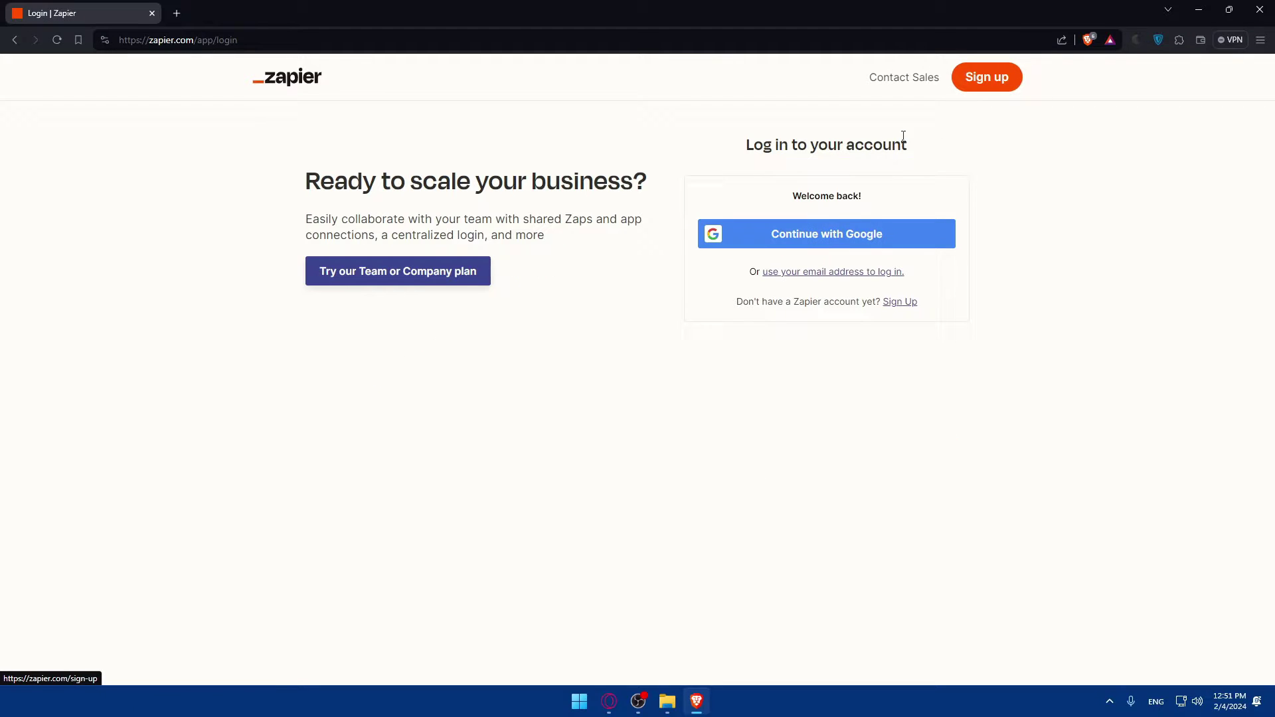
left_click(840, 229)
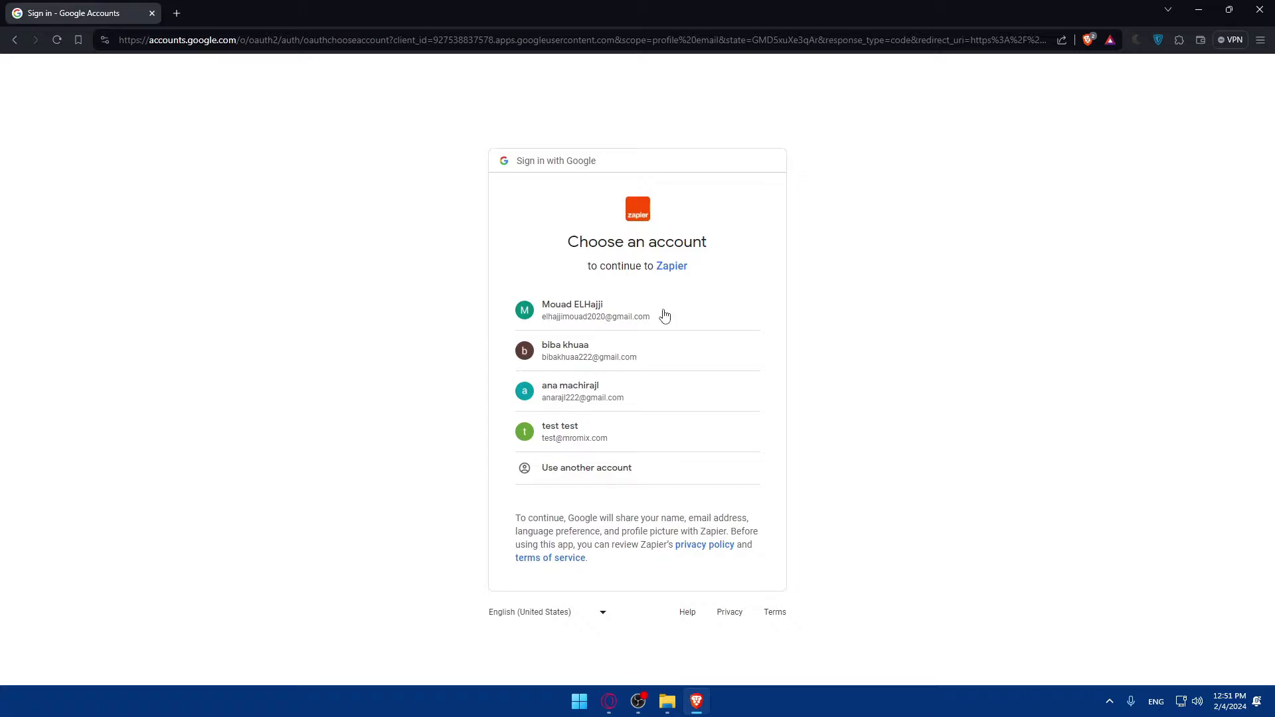
left_click(586, 353)
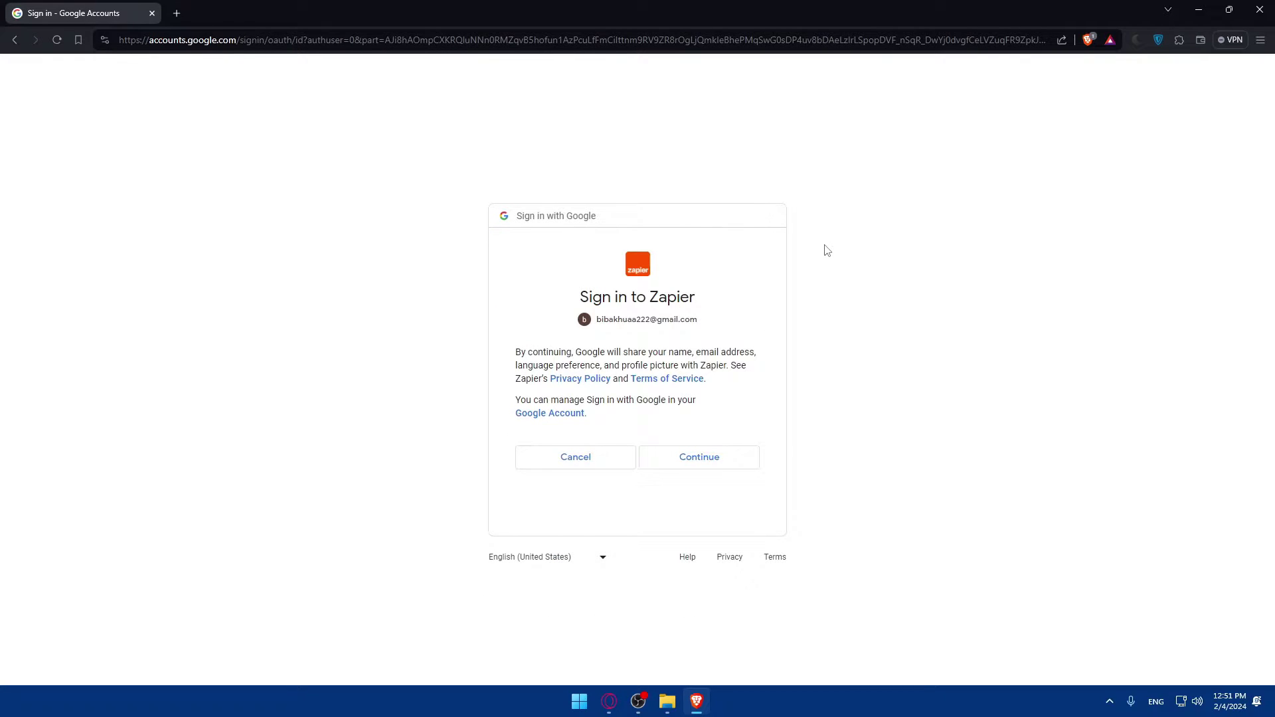
left_click(707, 464)
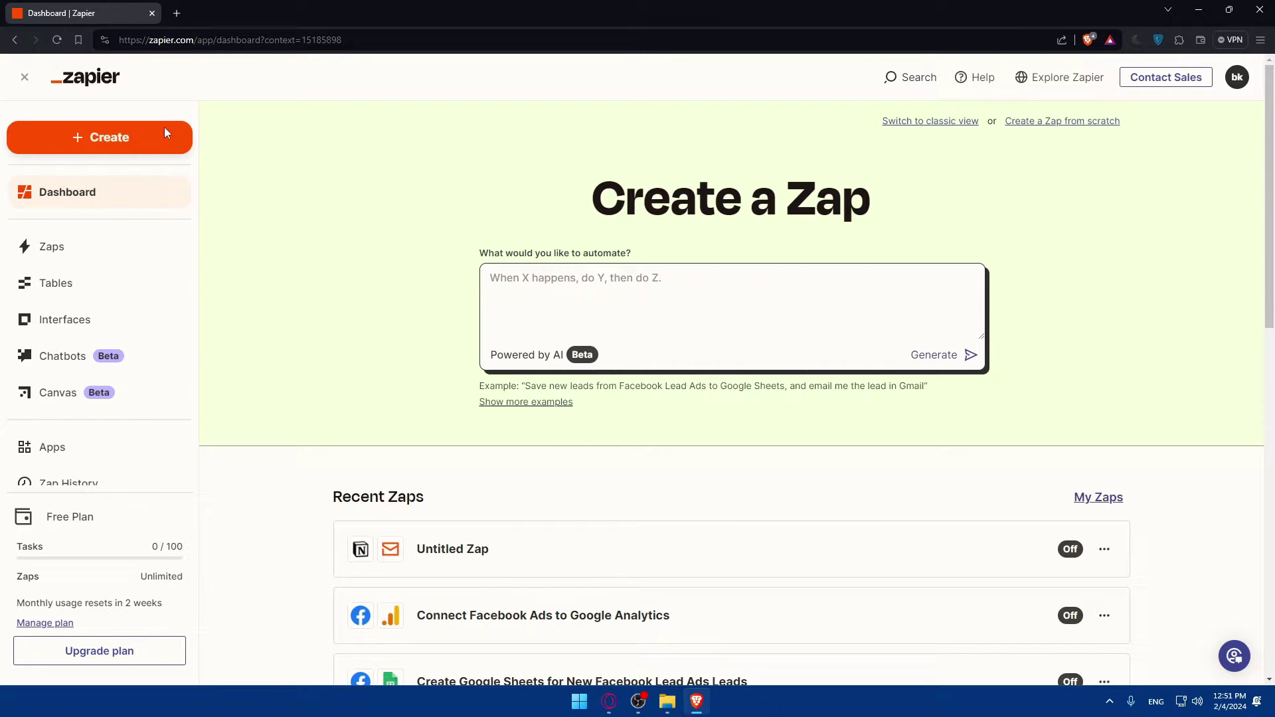
- On the Apps page, search the connected apps for Shopify
left_click(78, 453)
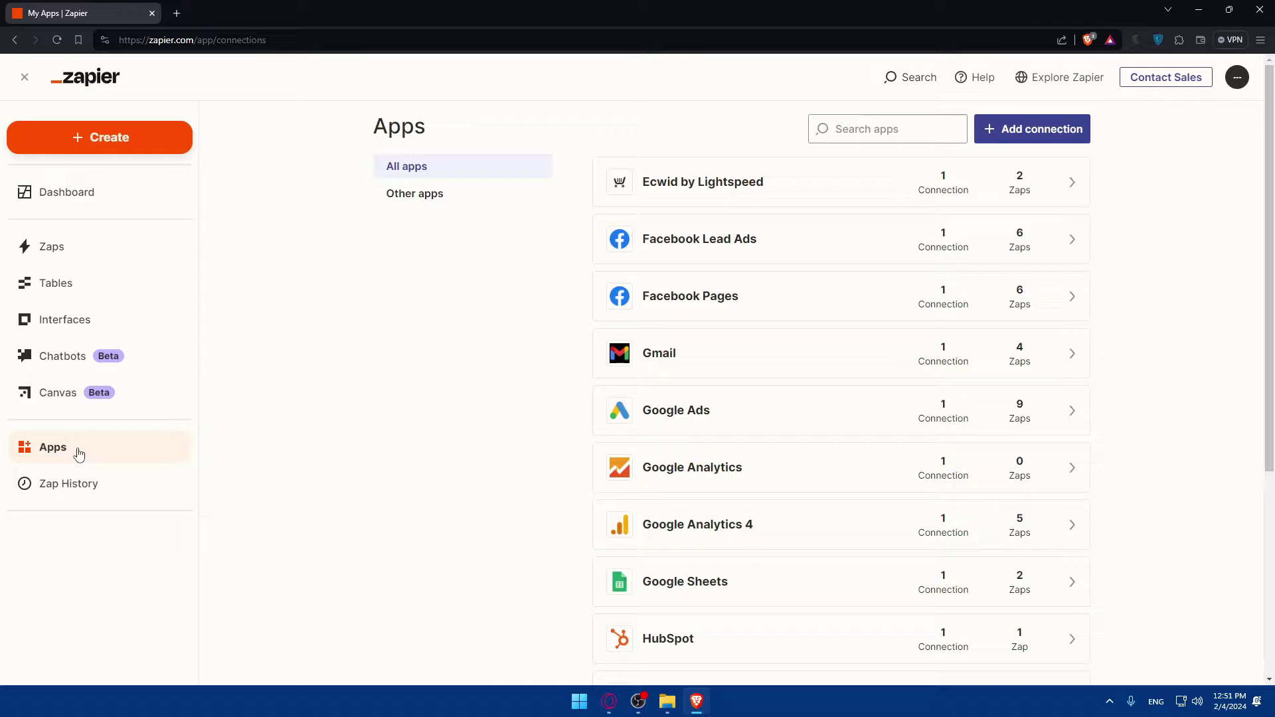
left_click(911, 131)
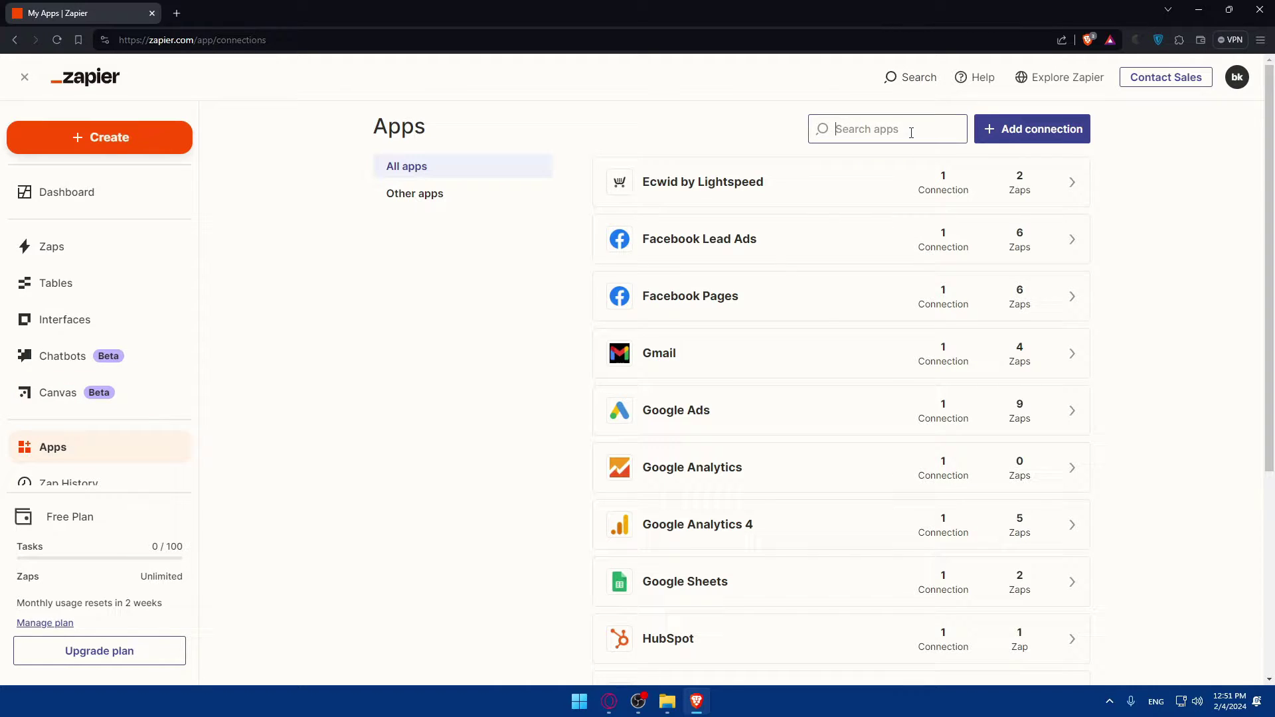
type("shi")
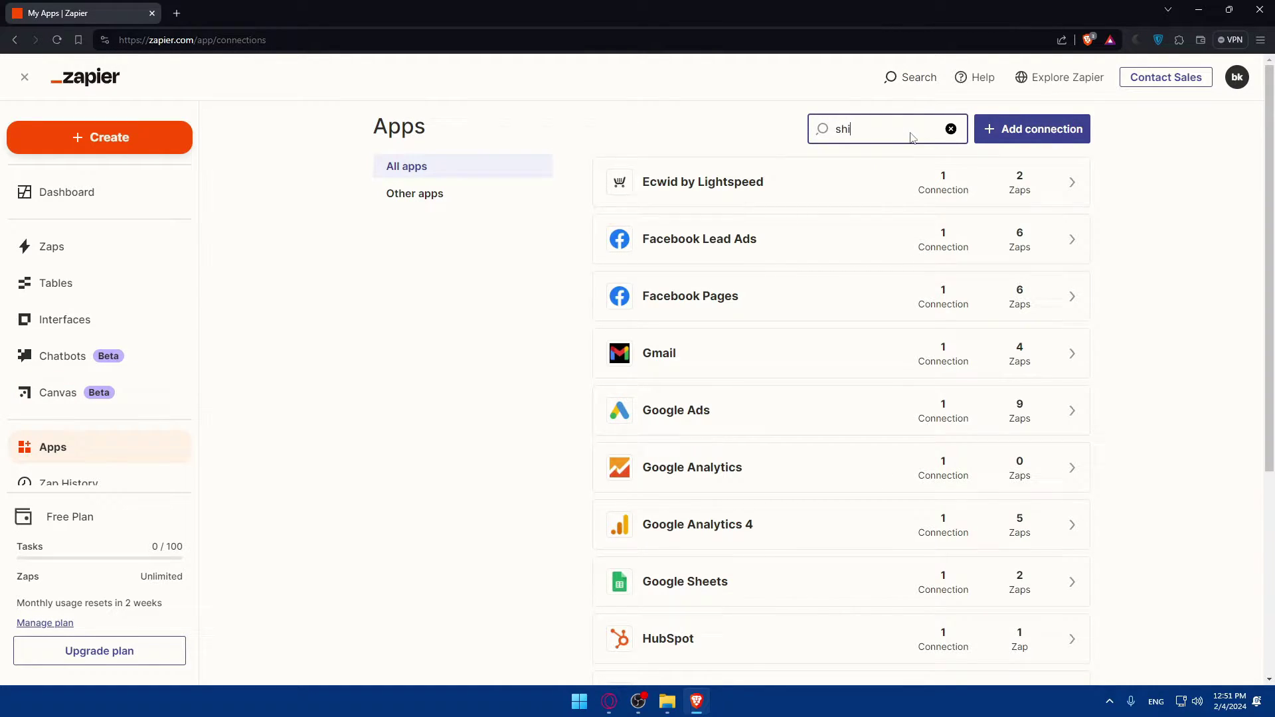
type("opify")
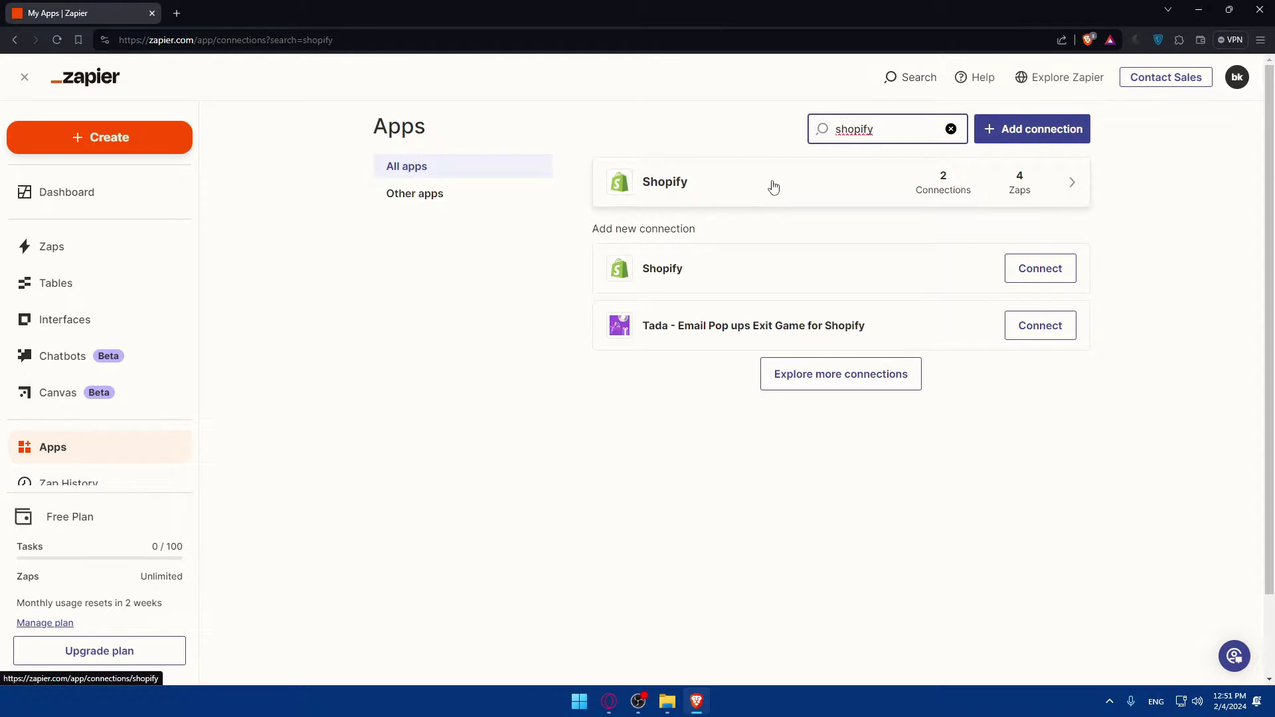
left_click_drag(893, 126, 771, 139)
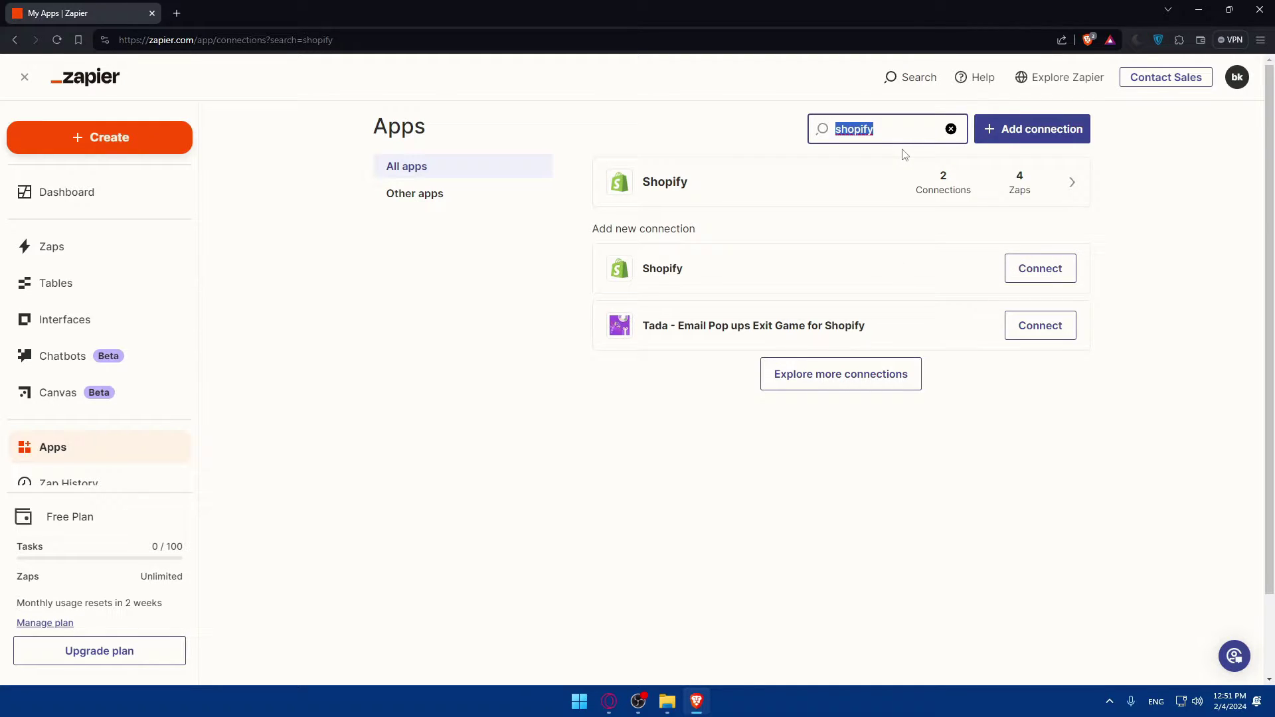
- Search for 'zoho mail' and try connecting it, closing the sign-in popup
type("zoho")
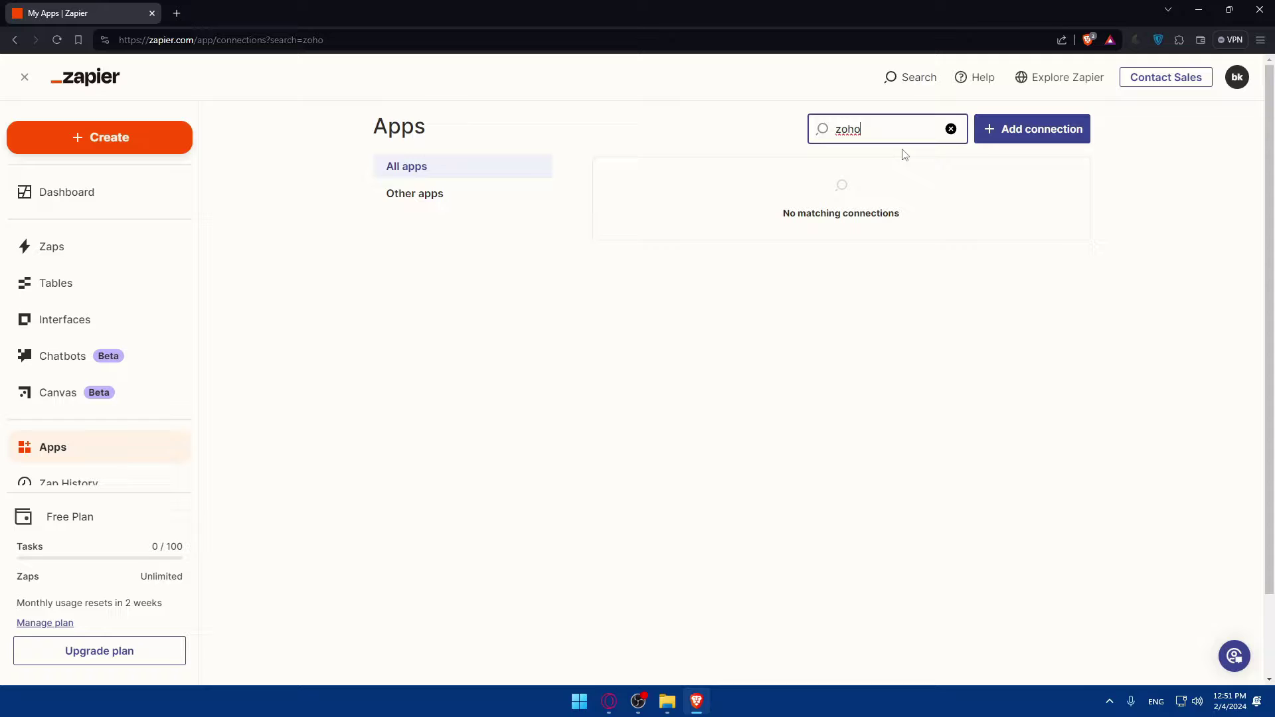
type(" cr")
key("BackSpace")
key("BackSpace")
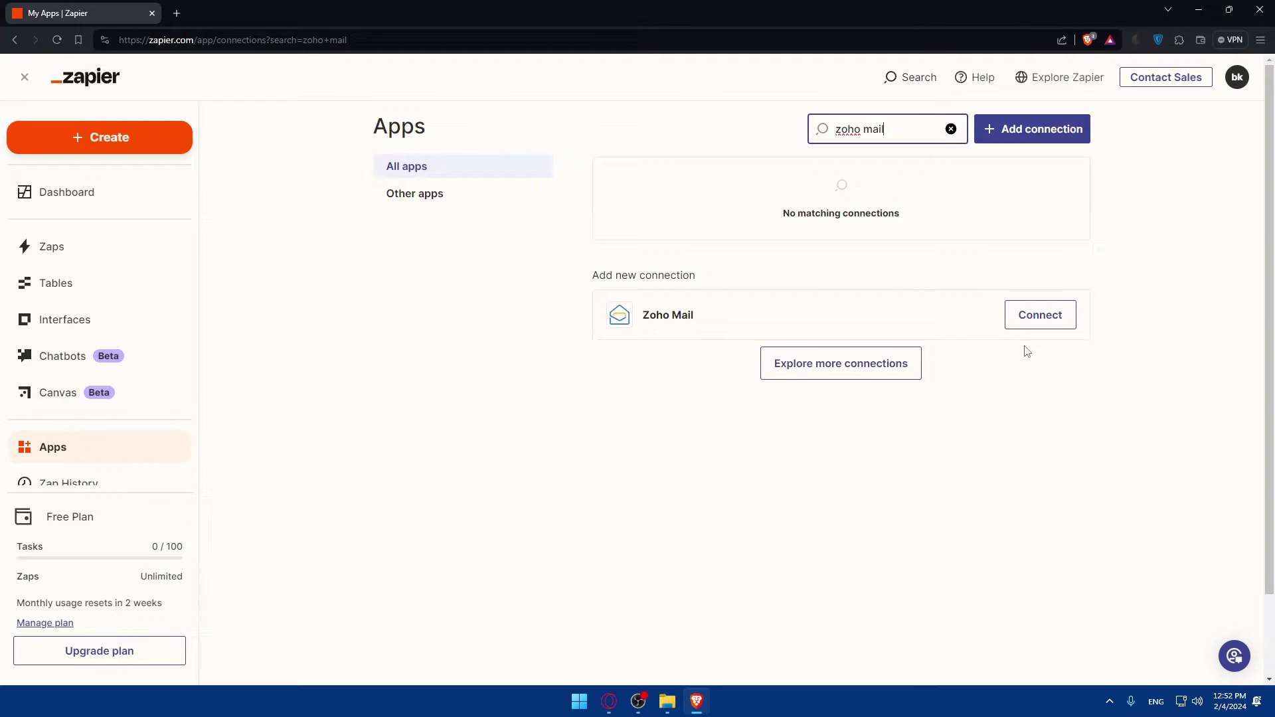
left_click(1067, 322)
left_click(639, 9)
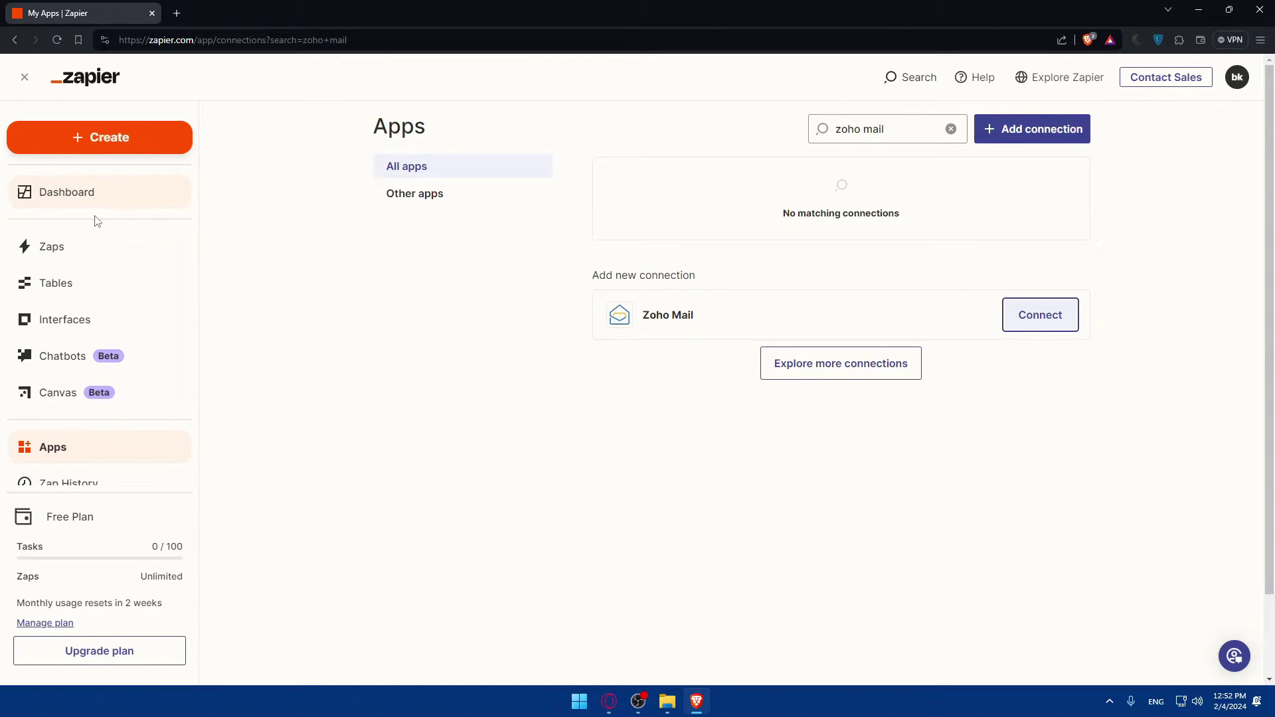
- Start a new Zap and describe it: a new Shopify store order creates a Zoho Mail tag
left_click(88, 144)
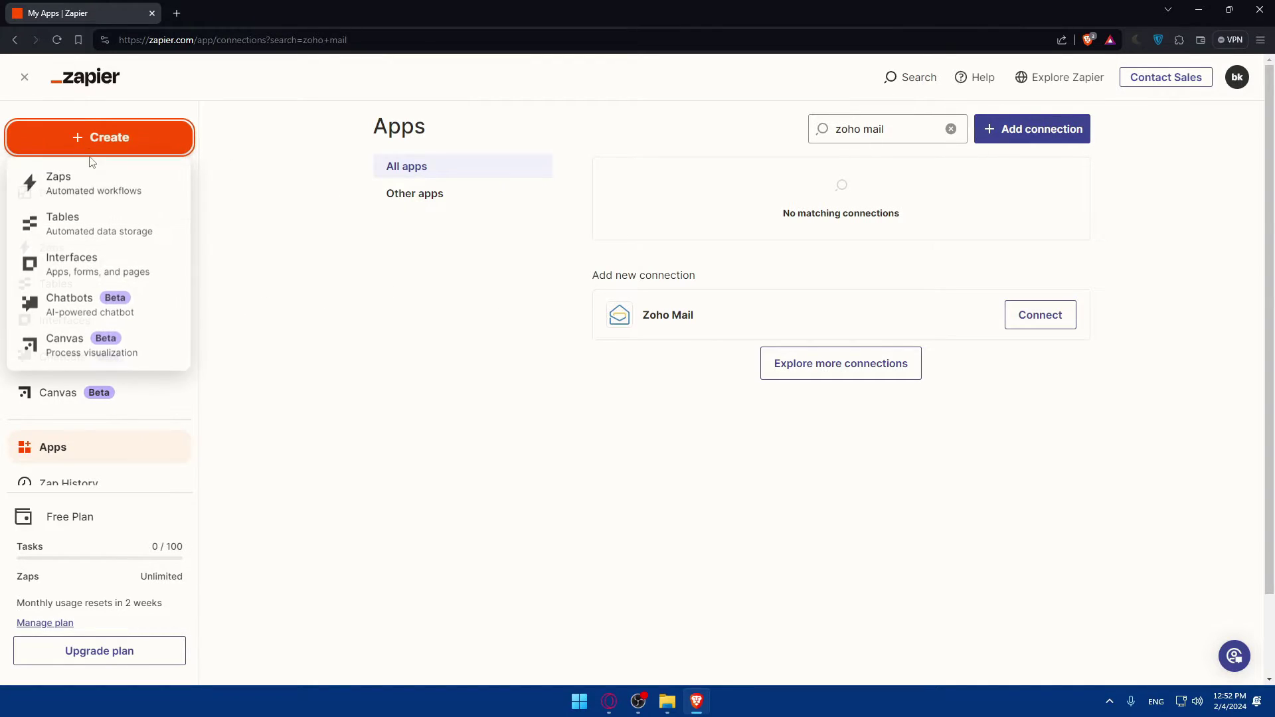
left_click(81, 191)
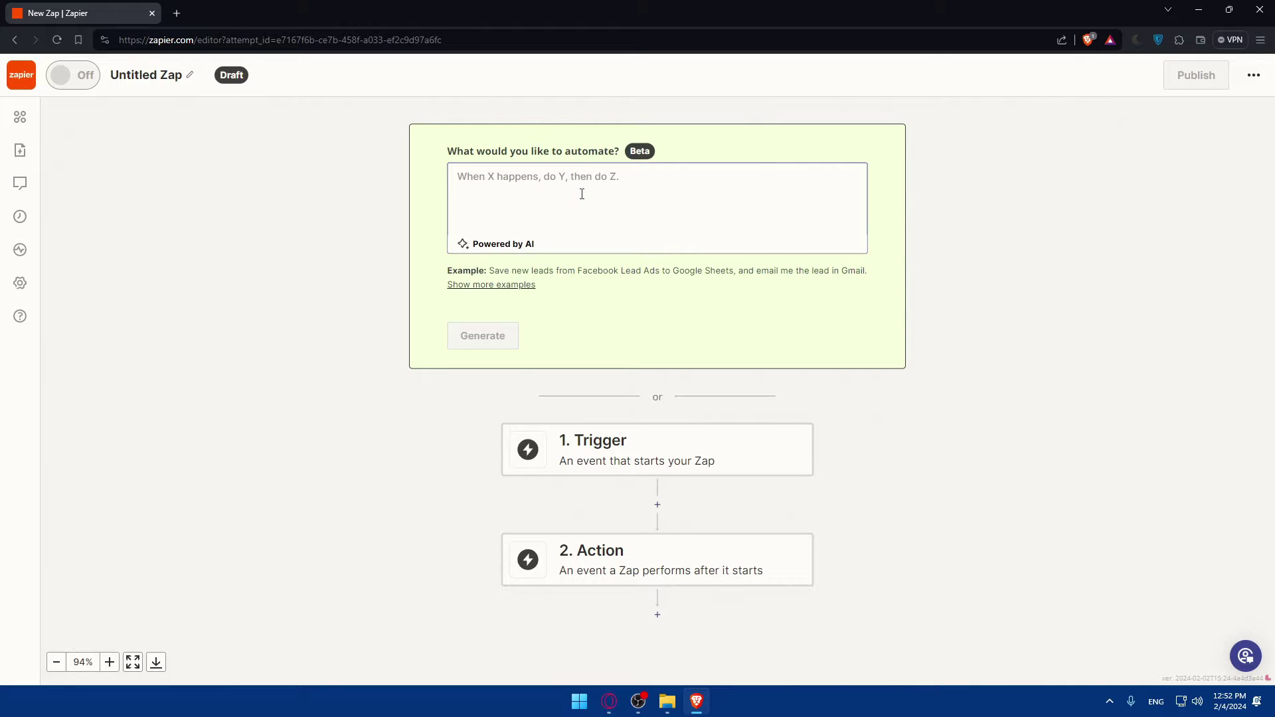
left_click(582, 194)
type("when i get a new order in my shopify")
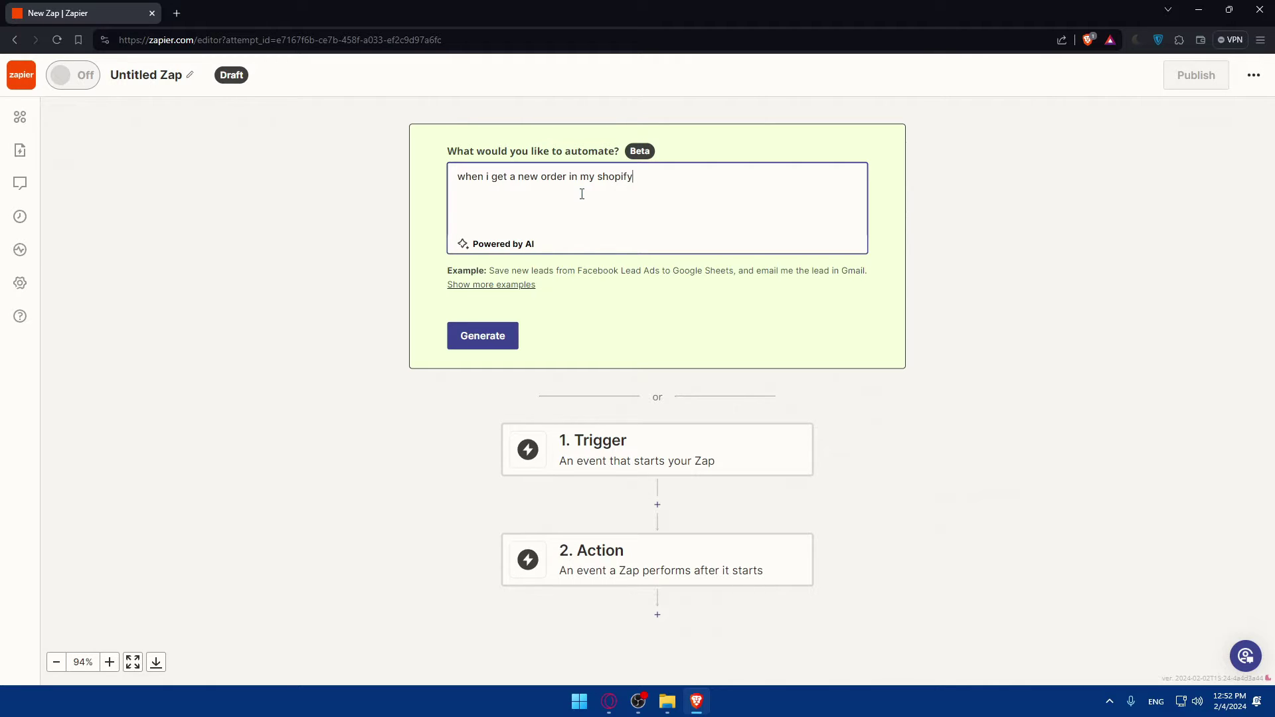
type("store create a tag in zoh")
type("o mail")
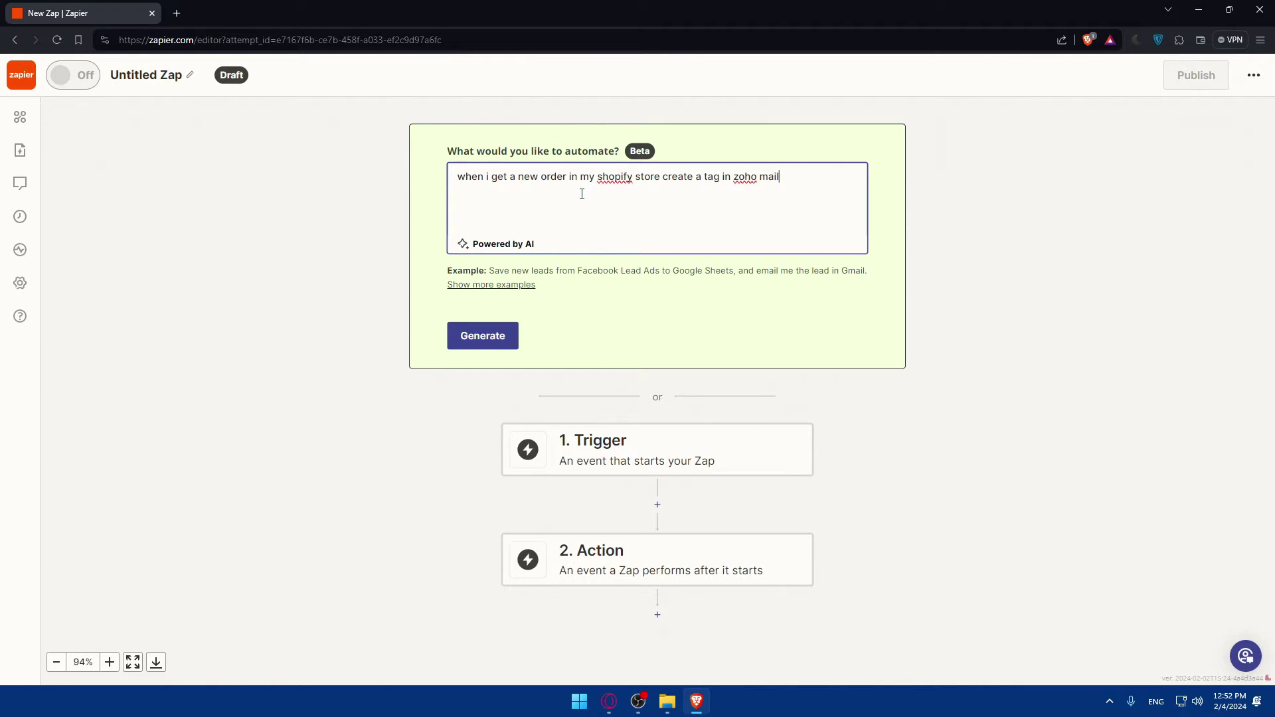
- Generate the Zap and try the suggested 'Create Zoho Mail tag for new Shopify orders' Zap
left_click(492, 337)
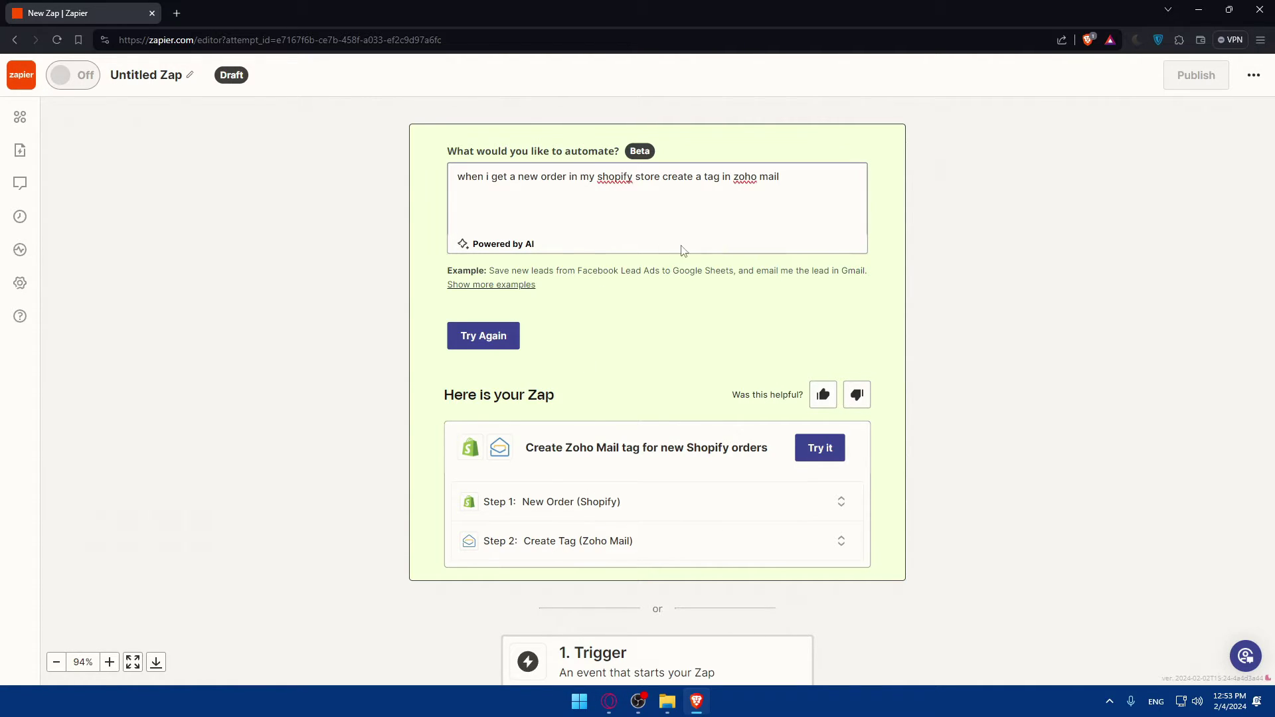
left_click(779, 177)
left_click_drag(780, 176, 461, 199)
left_click(485, 176)
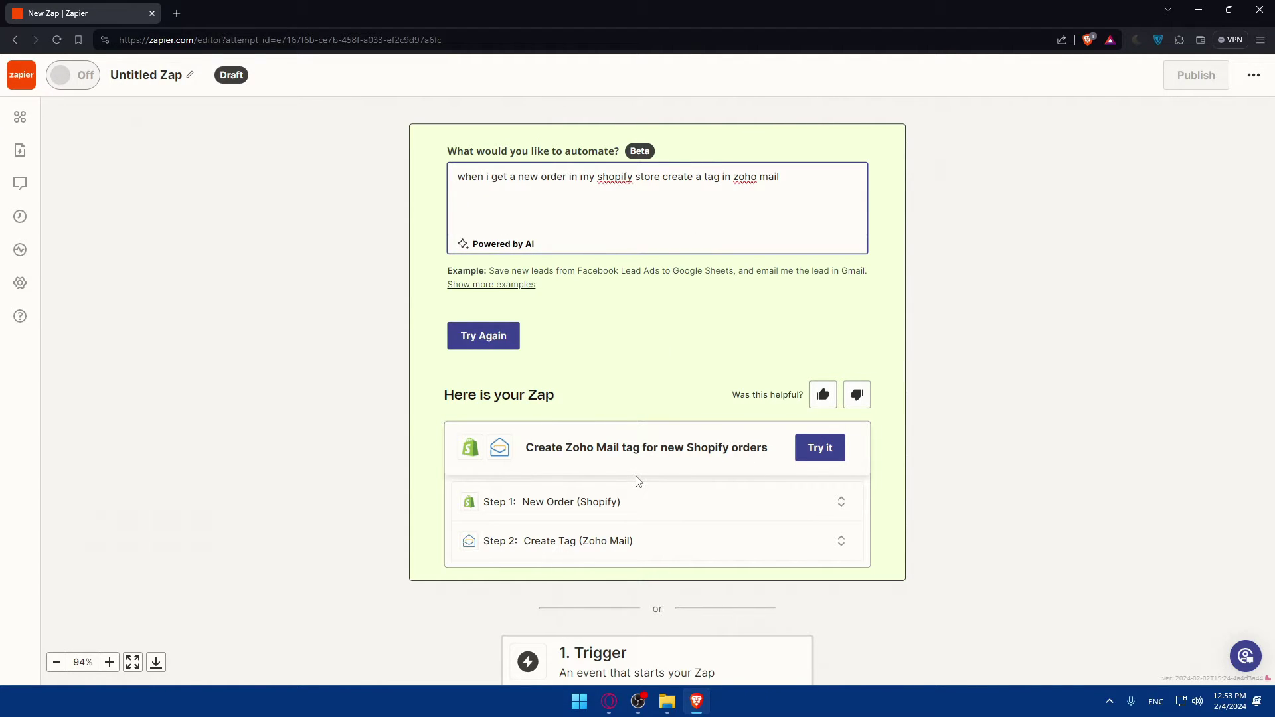
left_click(822, 447)
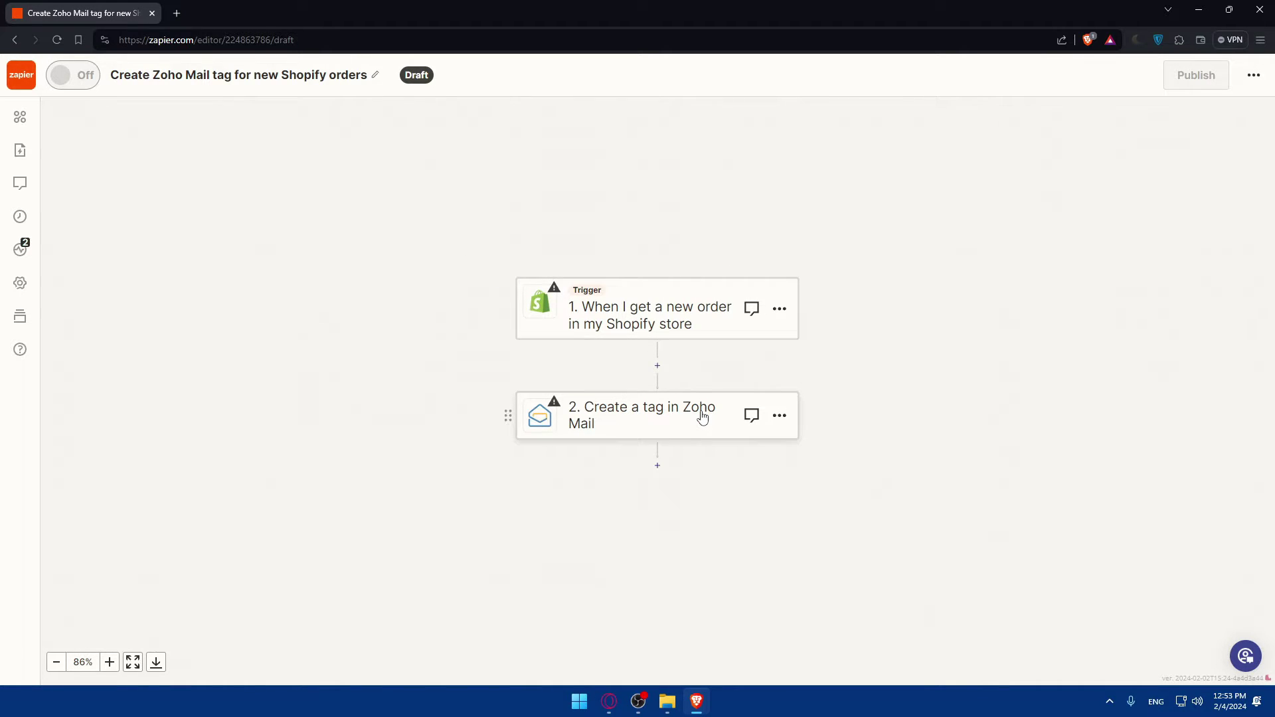
- Keep New Order as the Shopify trigger event and confirm it
left_click(684, 318)
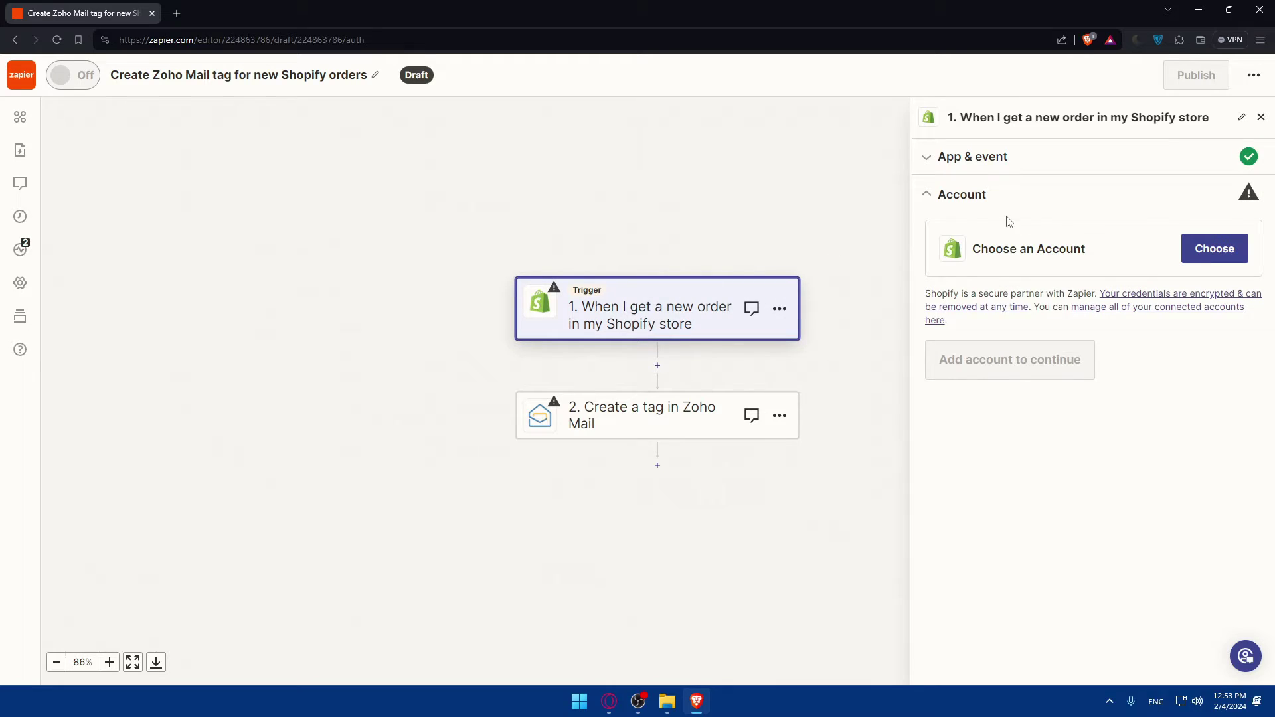
left_click(965, 171)
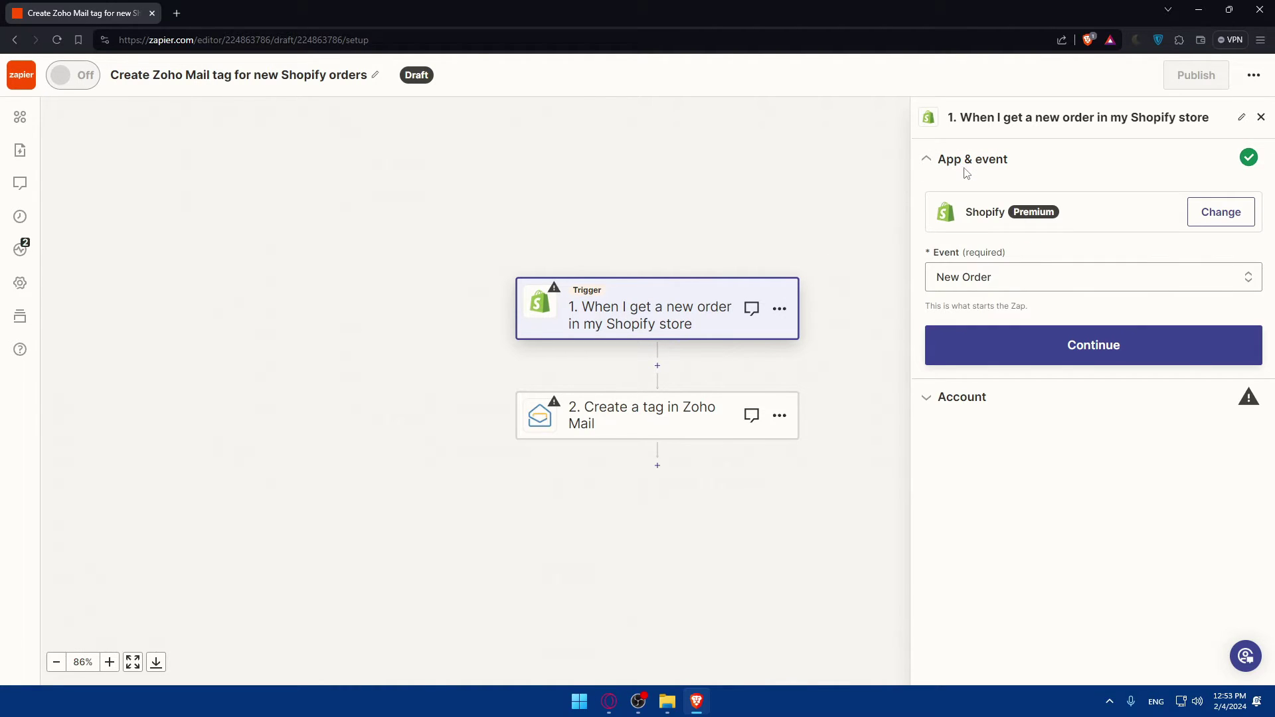
left_click(1038, 273)
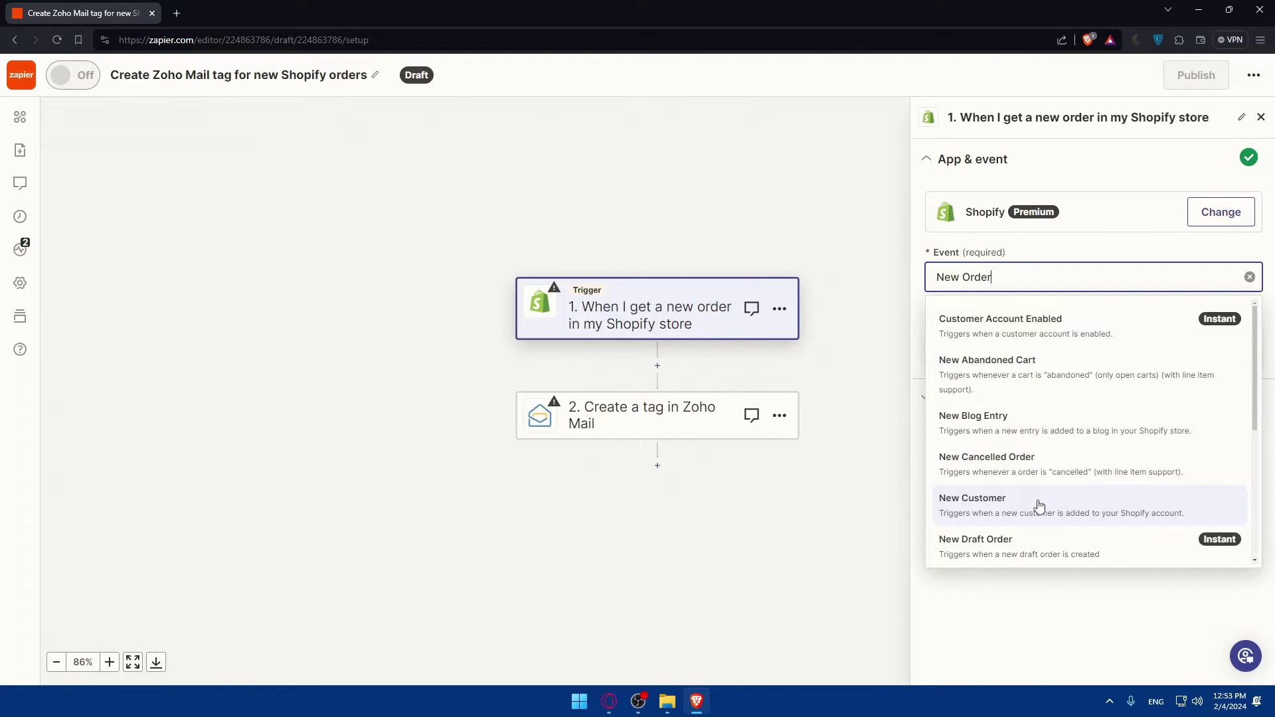
scroll(1038, 467, "down", 2)
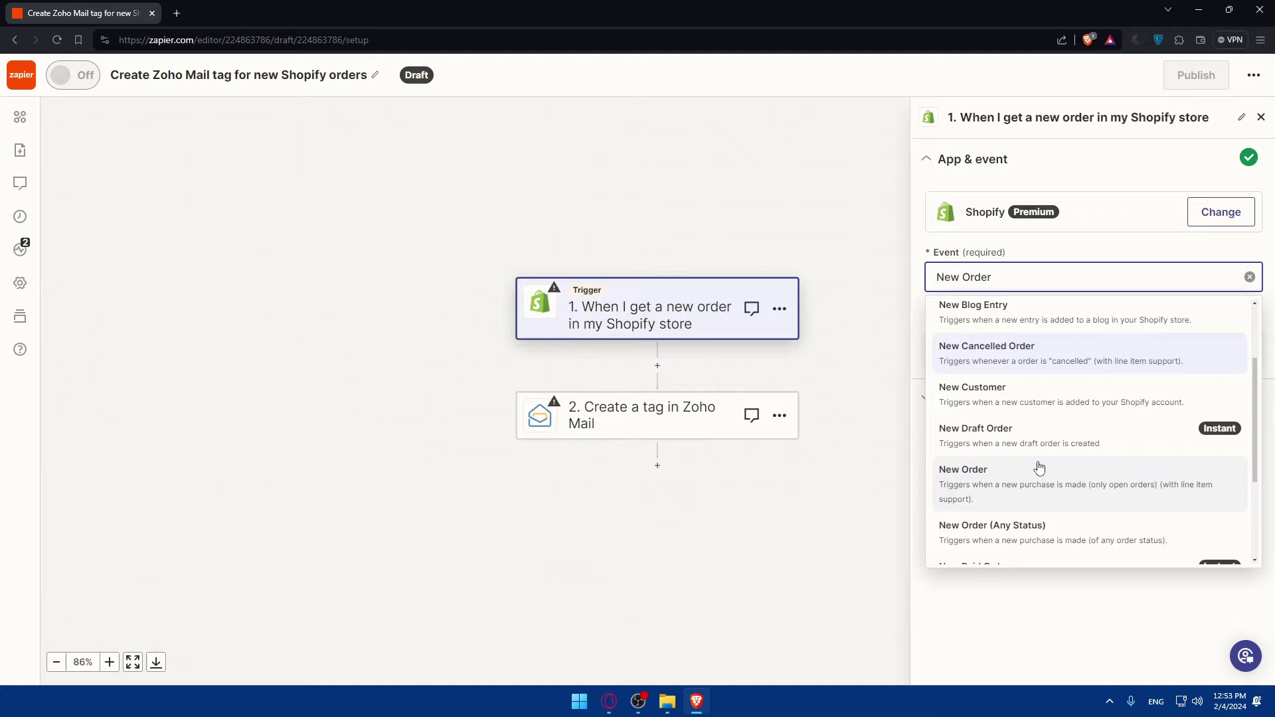
scroll(1038, 467, "down", 2)
scroll(1039, 467, "up", 4)
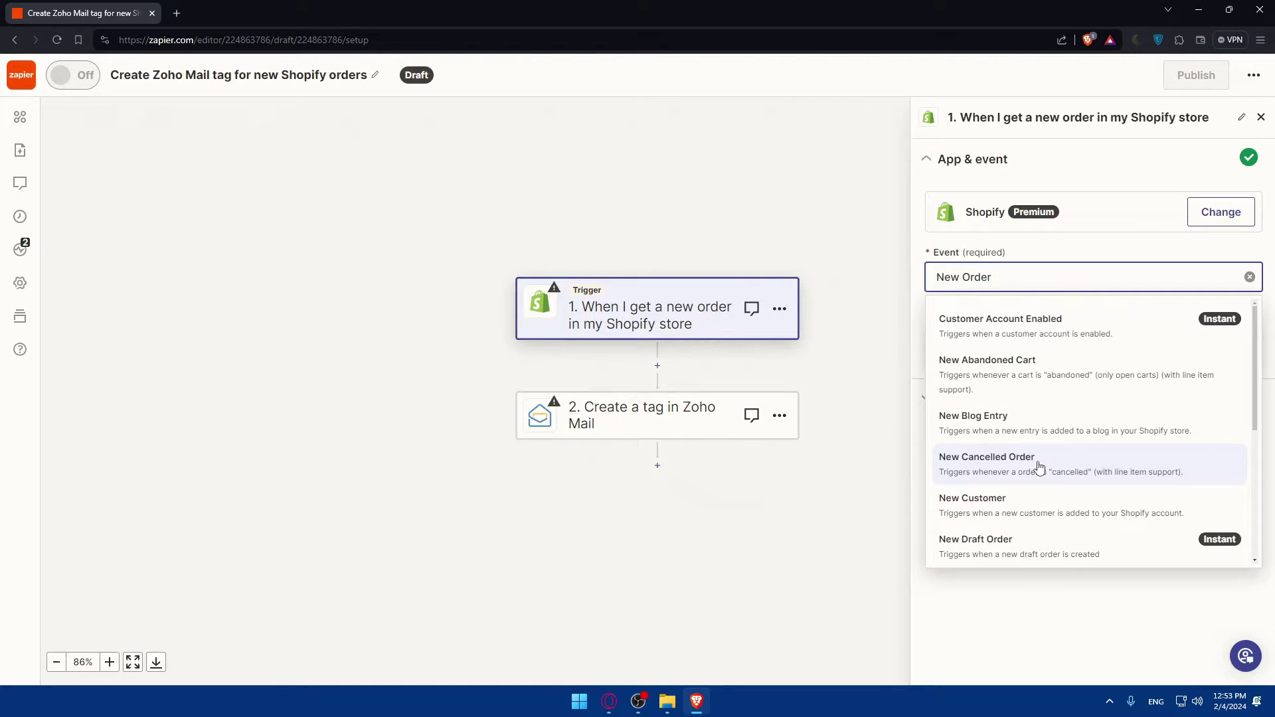
left_click(841, 352)
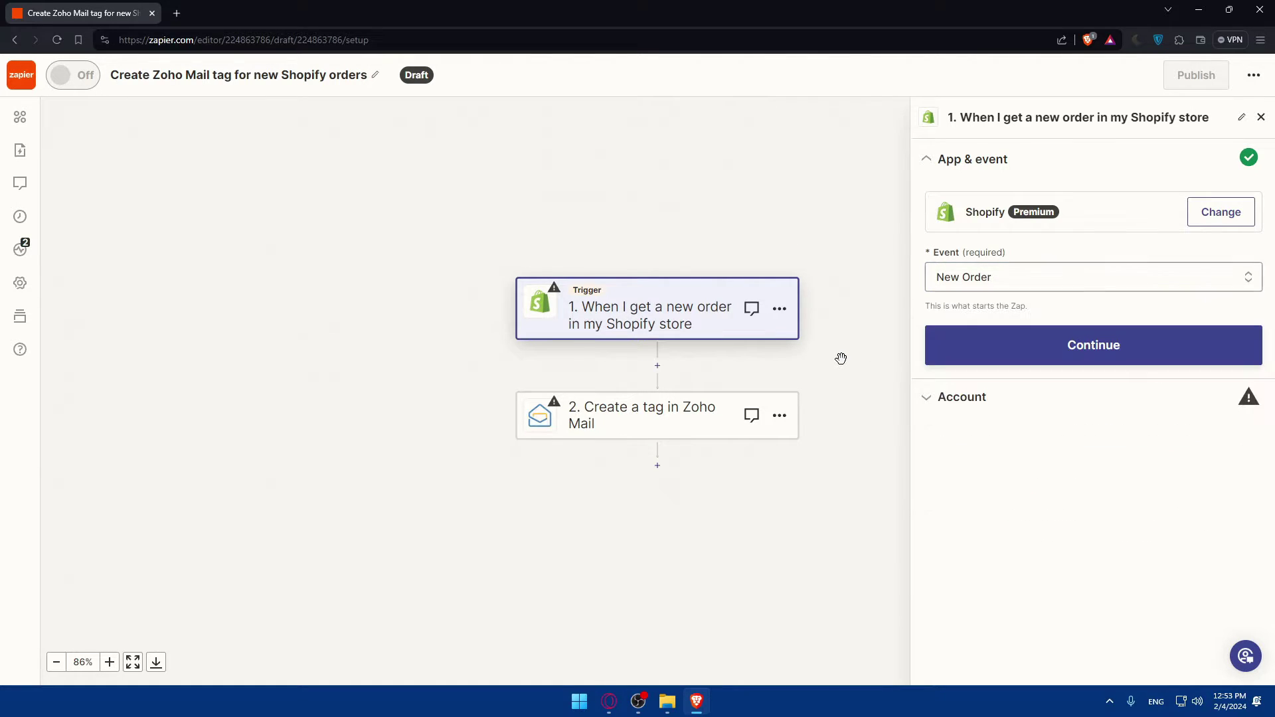
left_click(1040, 353)
- Attach the existing Shopify account and dismiss the expired-authorization warning
left_click(1214, 248)
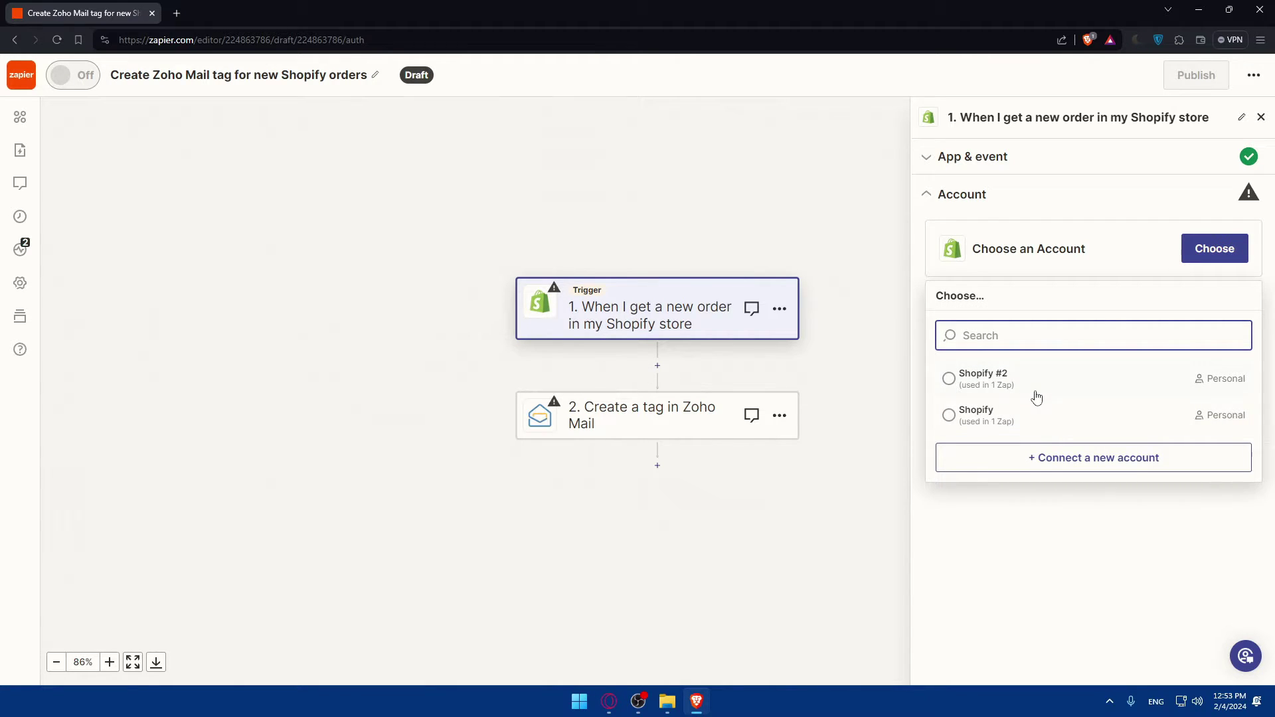
left_click(1027, 417)
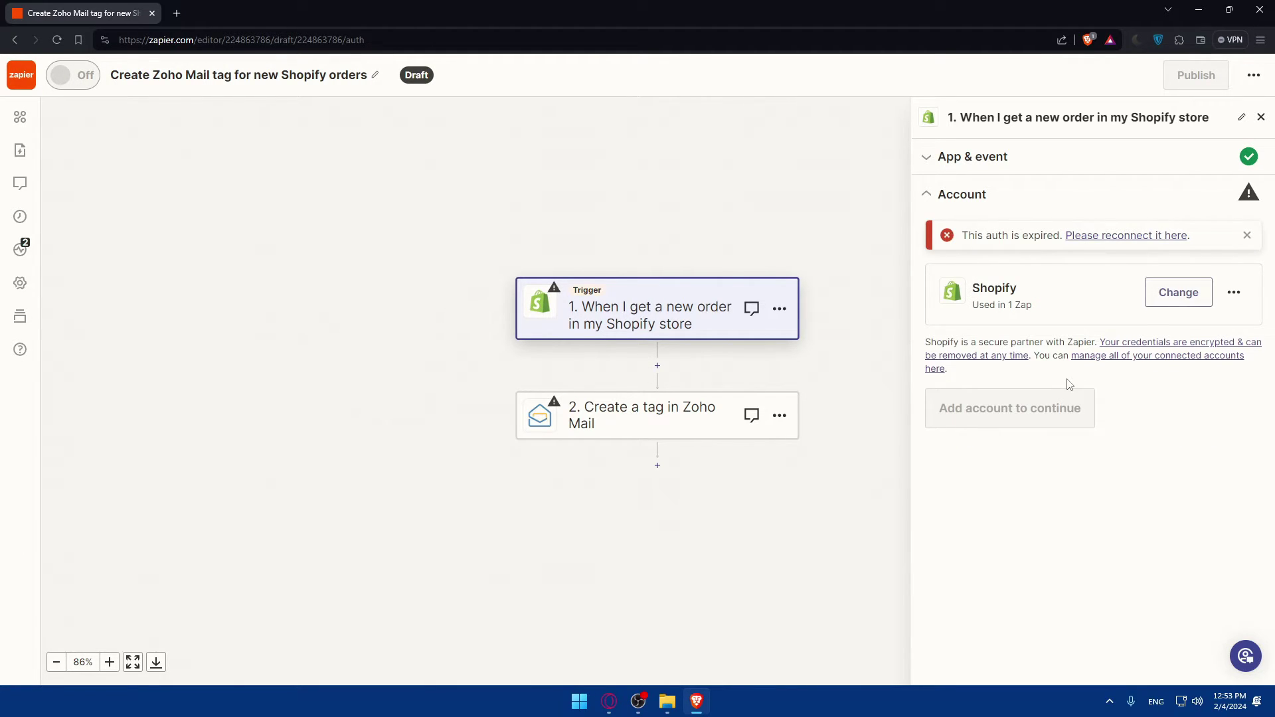
left_click(110, 662)
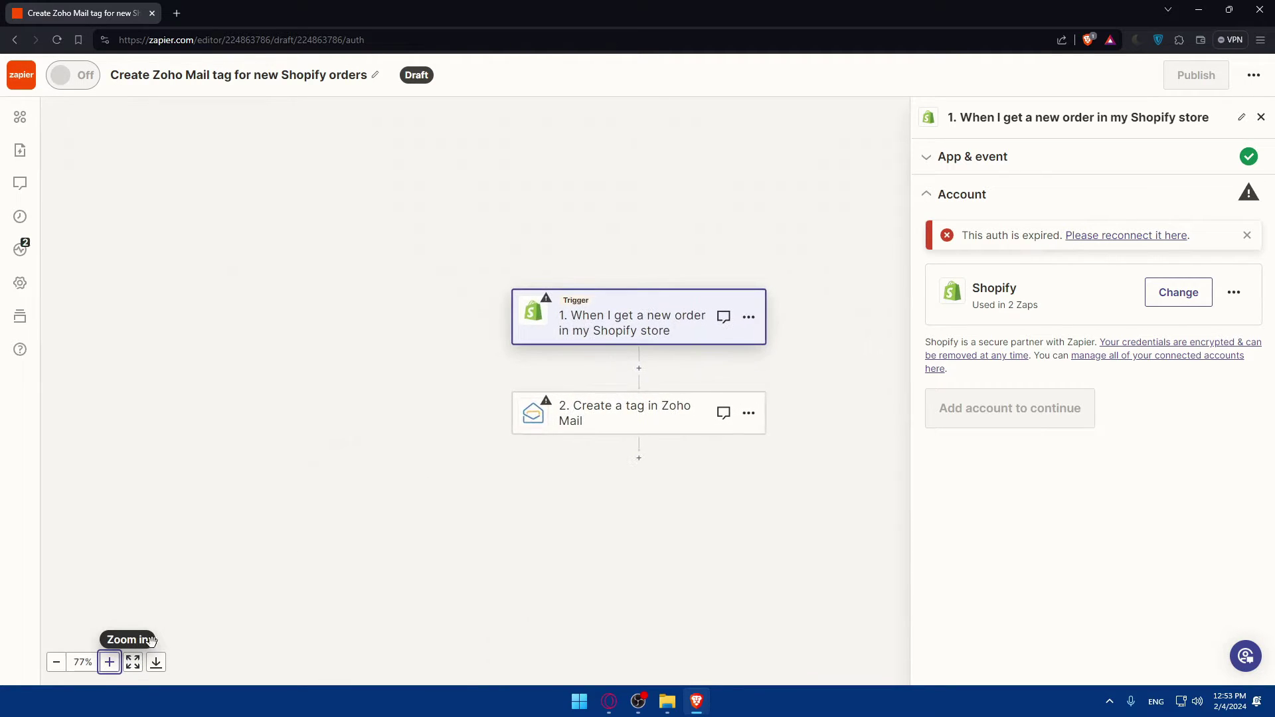
left_click(109, 662)
left_click(110, 662)
left_click_drag(753, 201, 586, 203)
left_click(1245, 233)
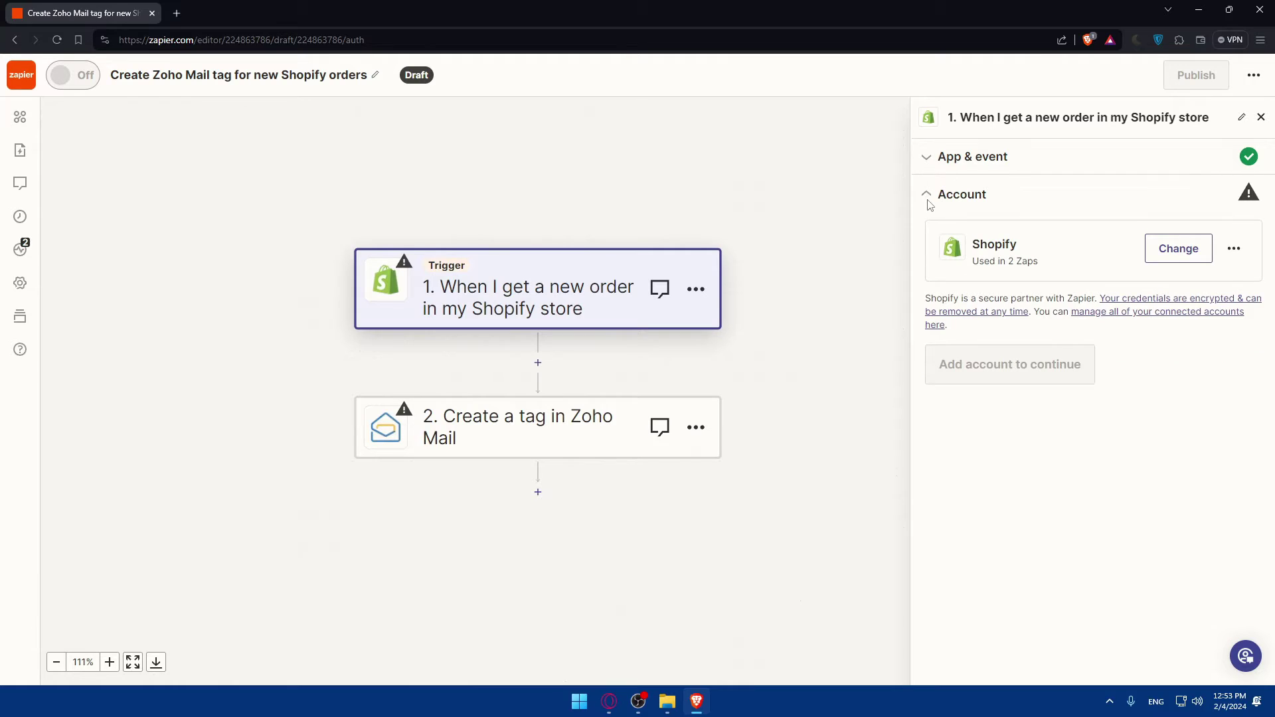
scroll(520, 465, "down", 3)
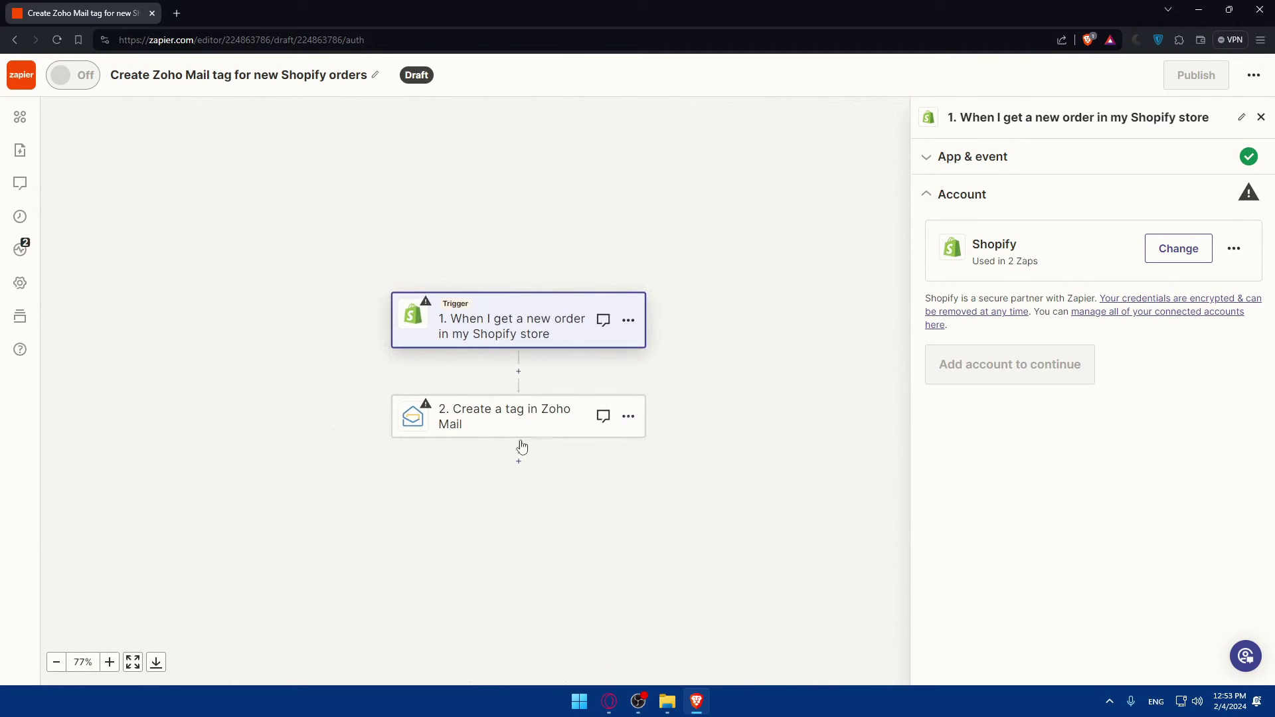
left_click(110, 662)
double_click(110, 662)
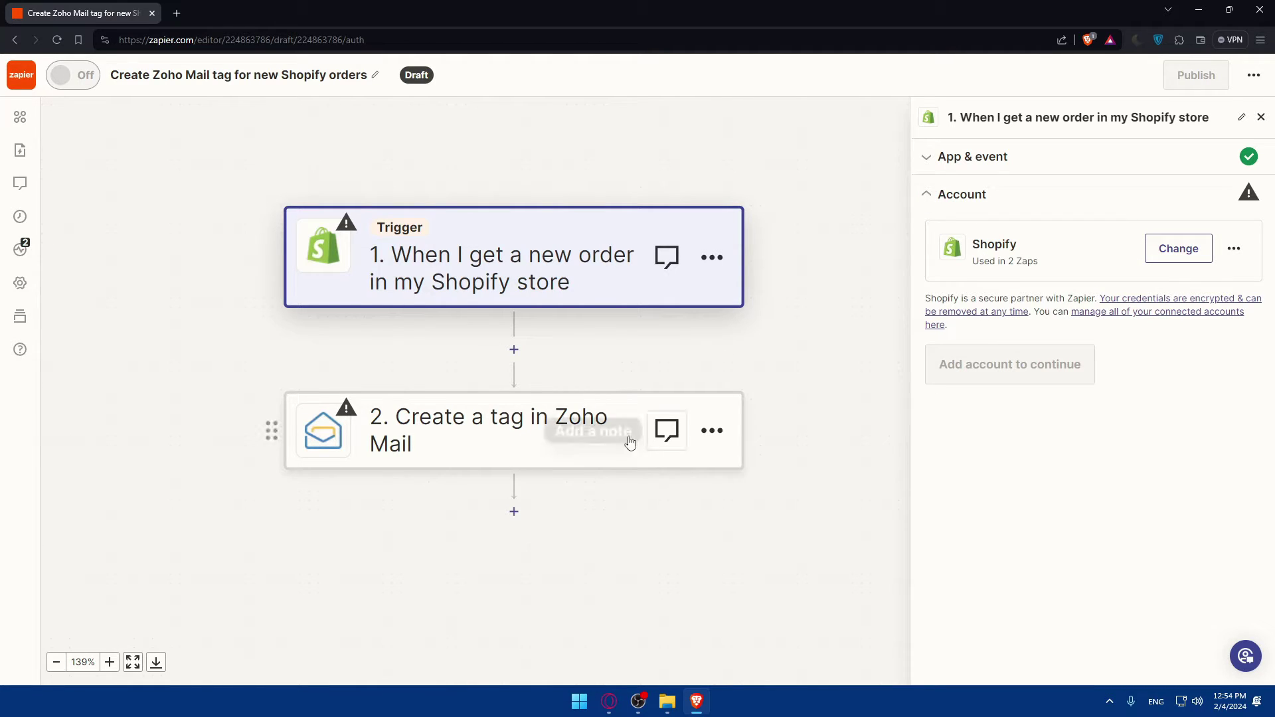
- From the Zoho Mail step's Event list, choose Create action under Custom Action
left_click(543, 432)
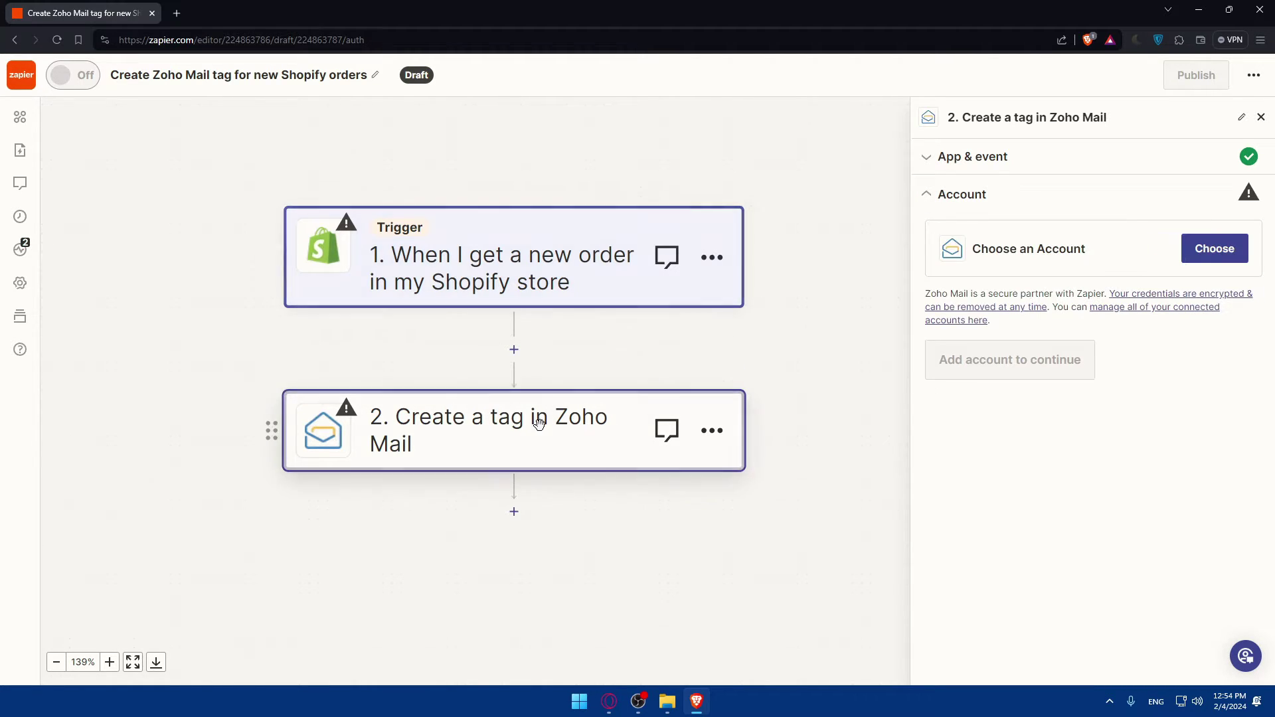
left_click(976, 171)
left_click(1021, 278)
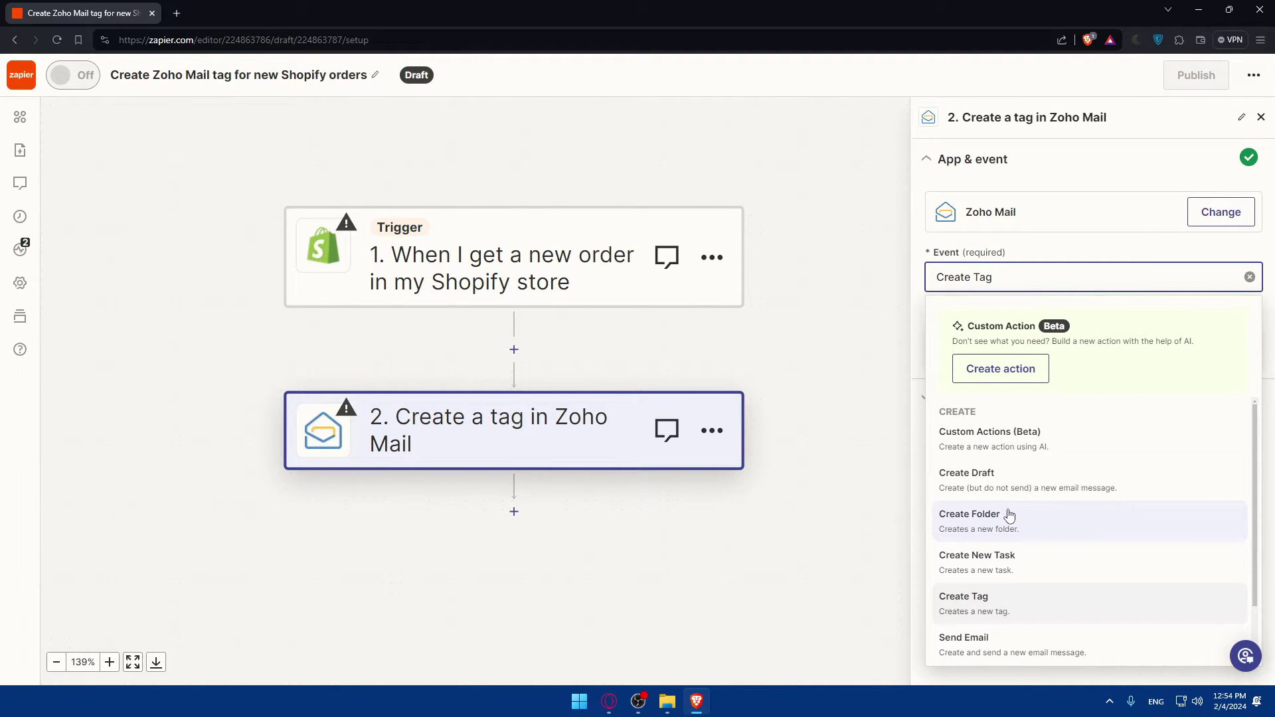
scroll(1009, 511, "down", 1)
scroll(1009, 511, "up", 1)
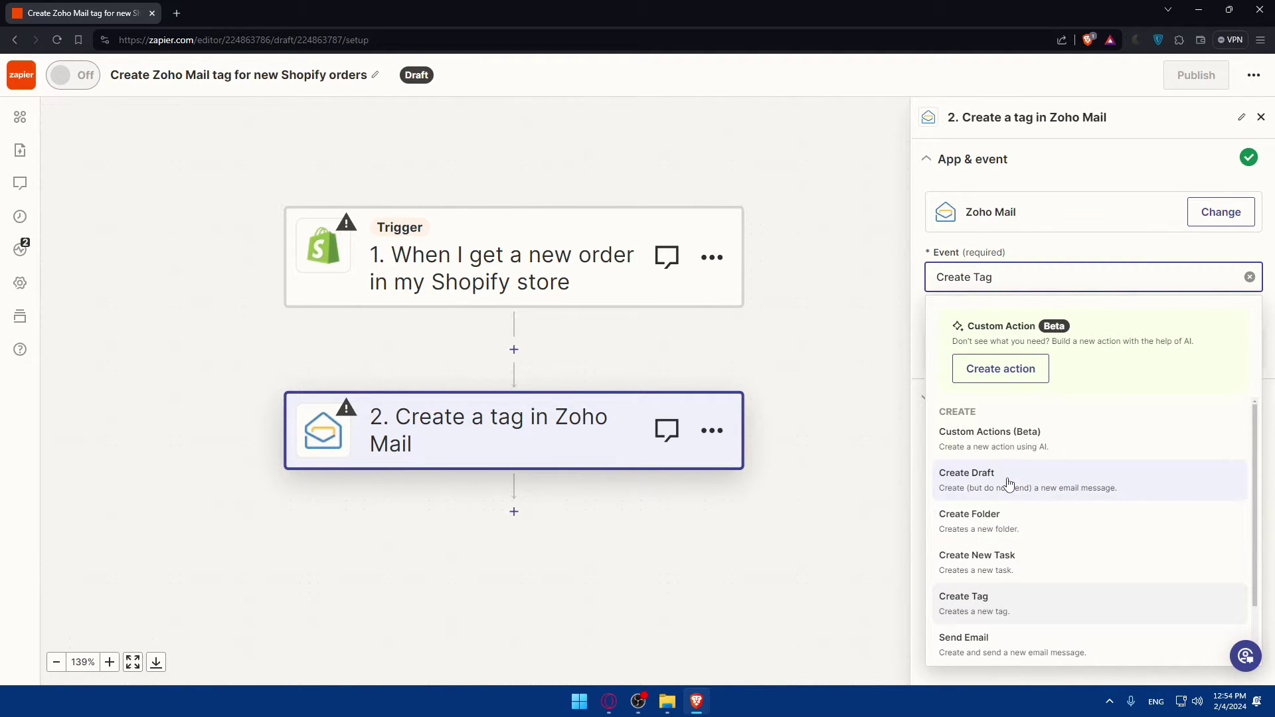
left_click(999, 368)
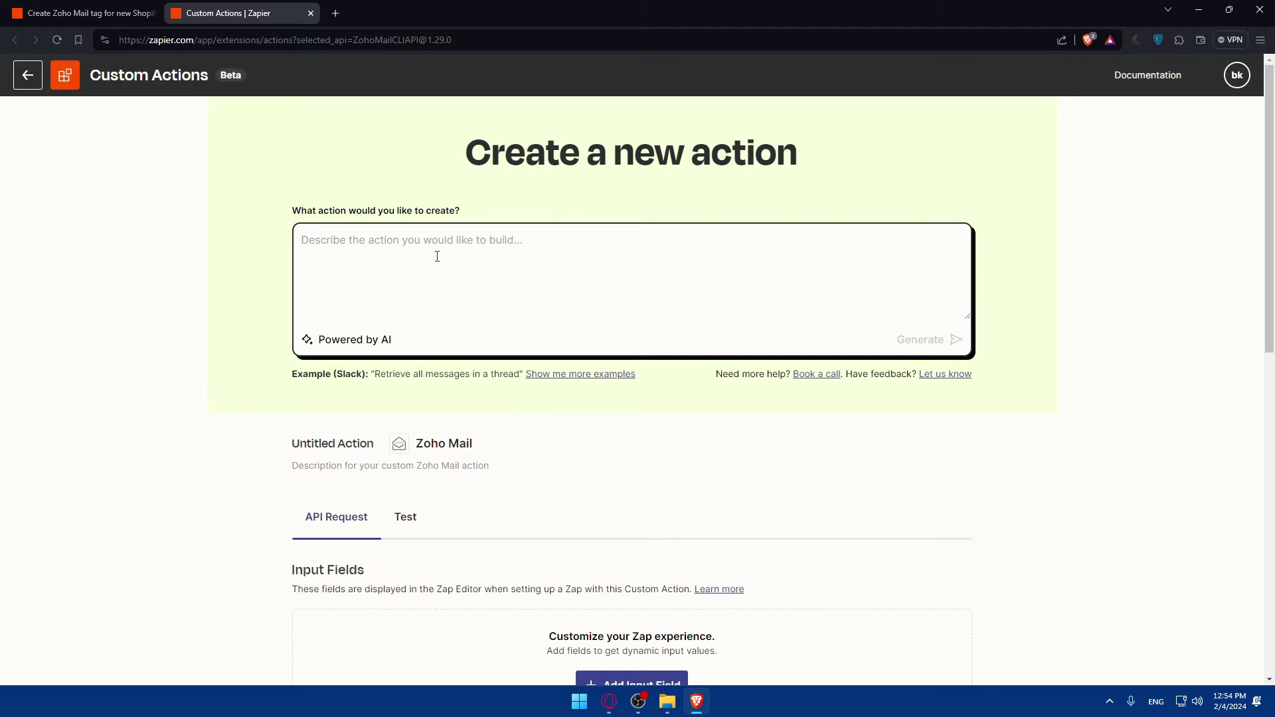
- Describe the custom action as 'create an action that send an email and create folder and tag' and generate it
type("crtea")
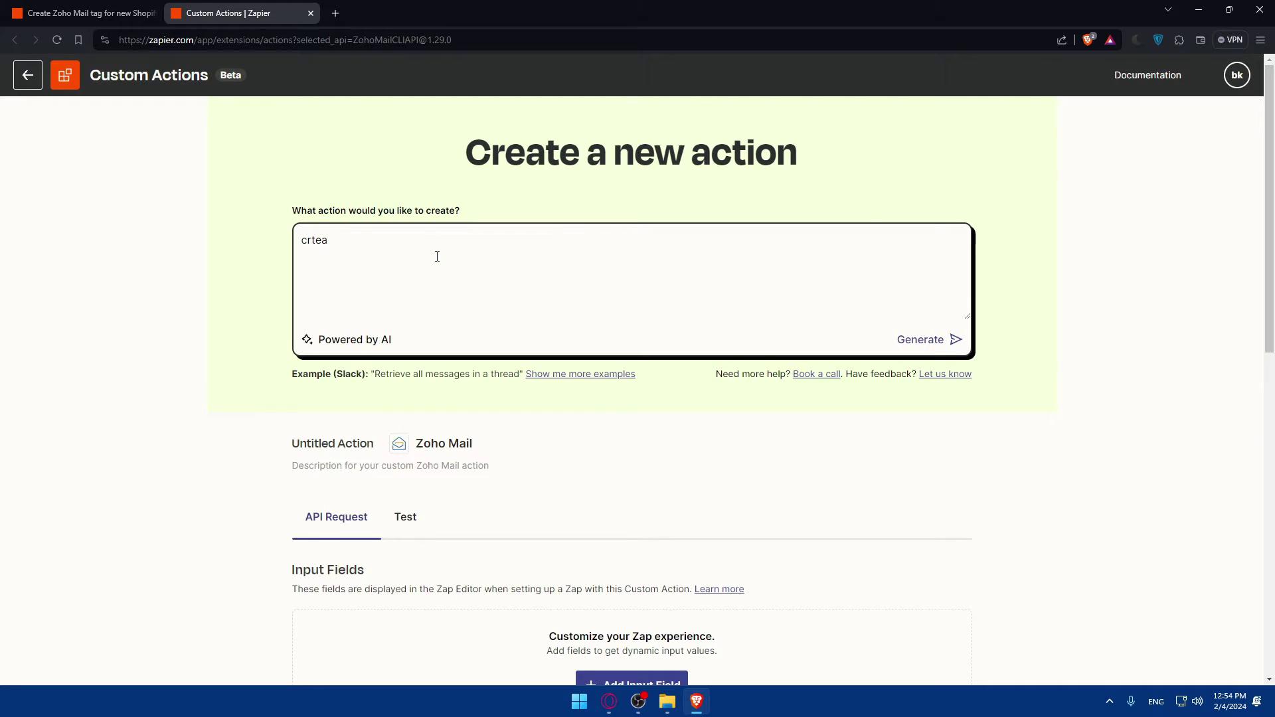
key("BackSpace")
key("BackSpace")
key("BackSpace")
key("BackSpace")
key("BackSpace")
type("create a")
key("BackSpace")
key("BackSpace")
key("BackSpace")
type("e an actiuo thg")
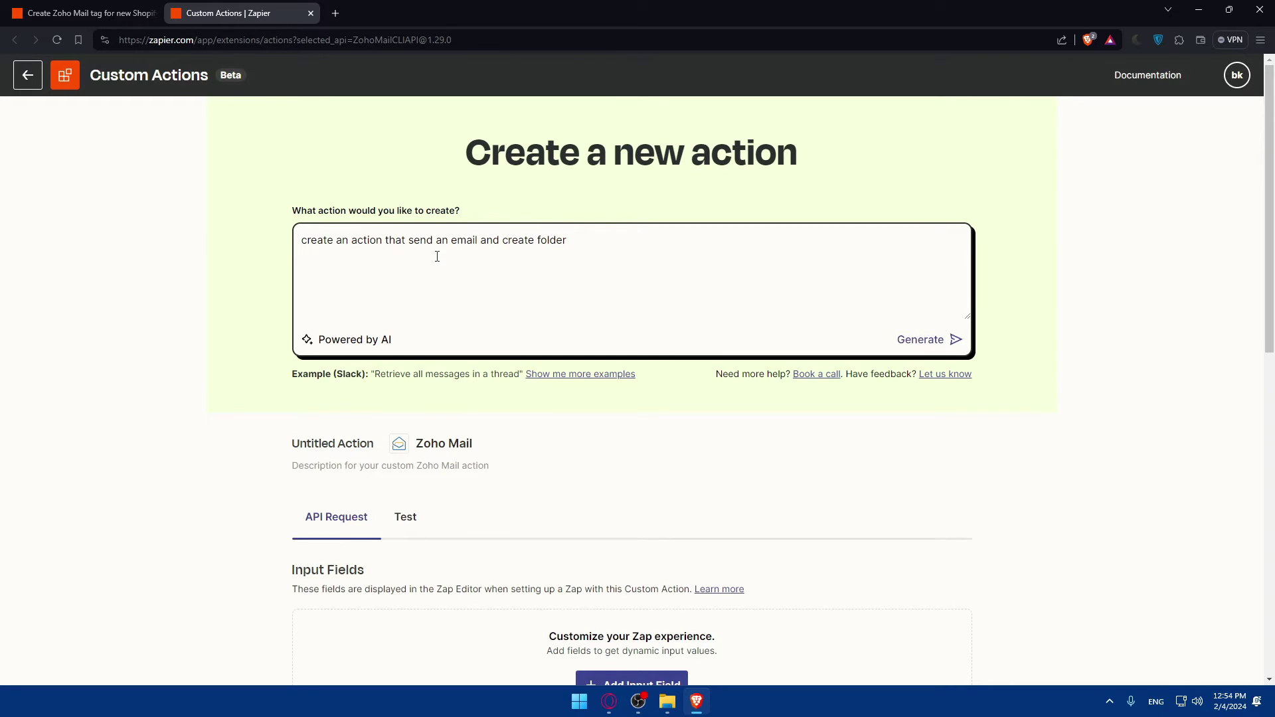
type("tag")
scroll(475, 288, "down", 2)
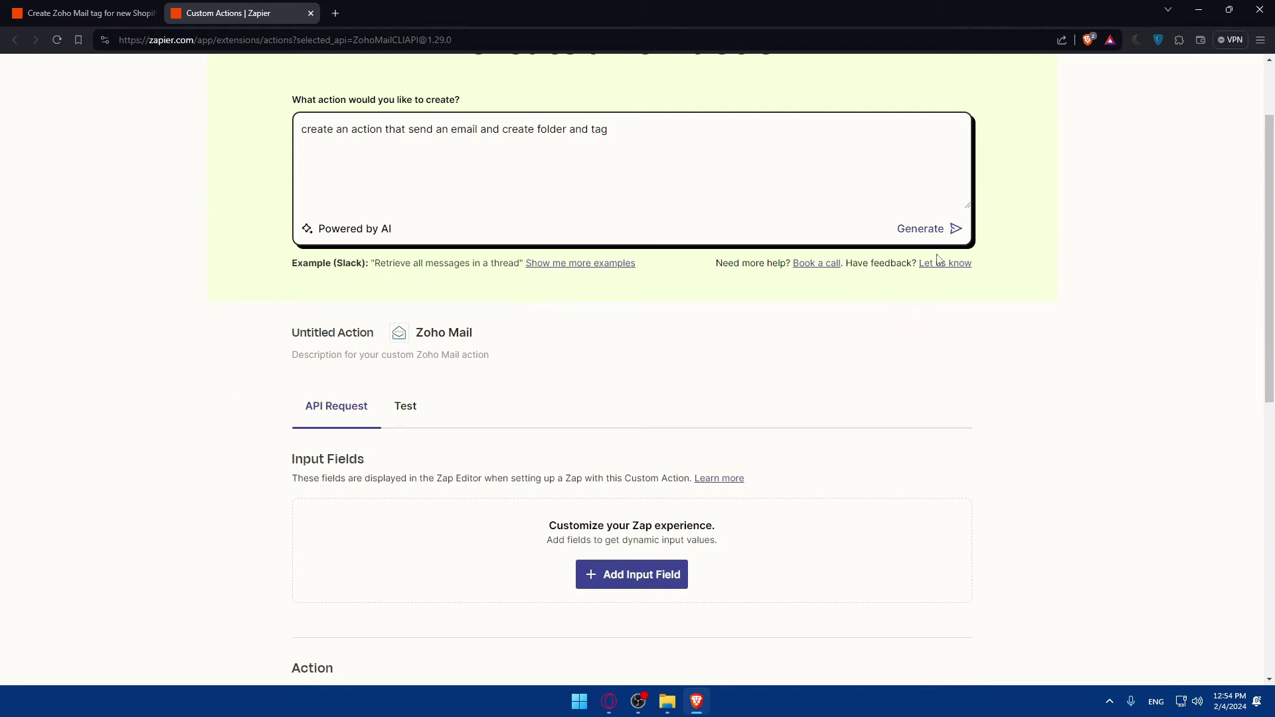
left_click(939, 228)
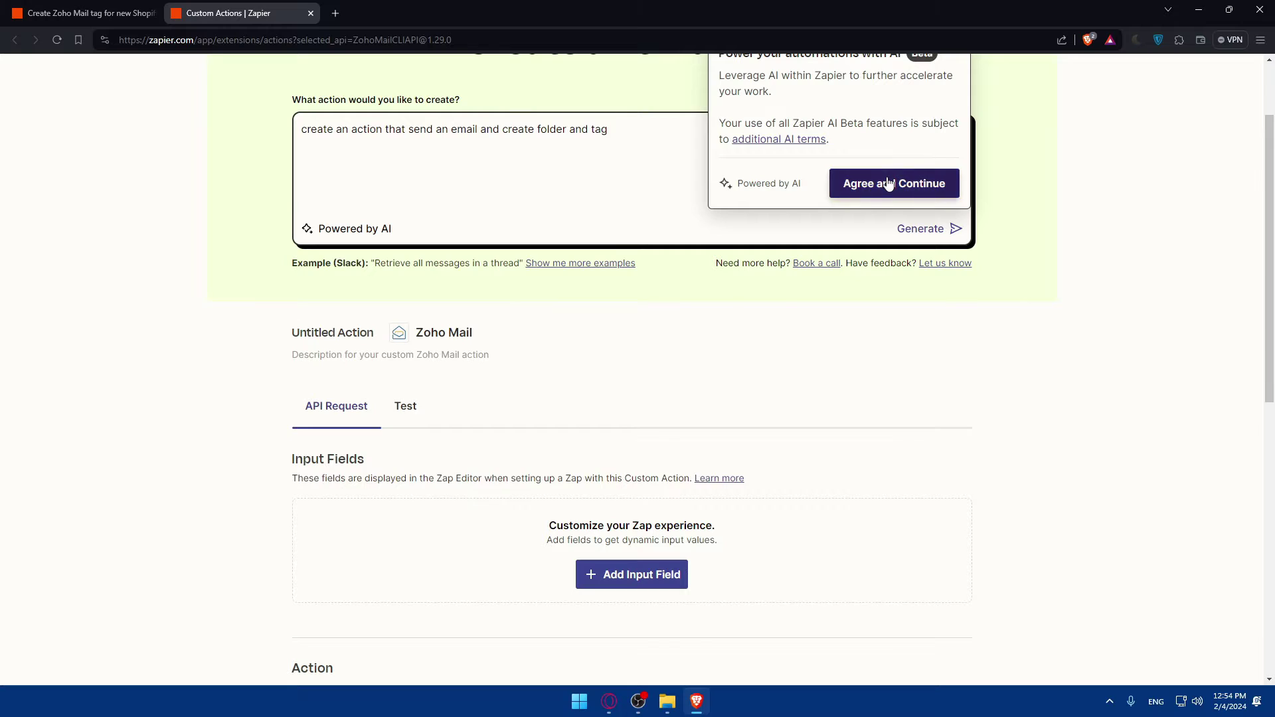
scroll(885, 180, "up", 2)
left_click(885, 293)
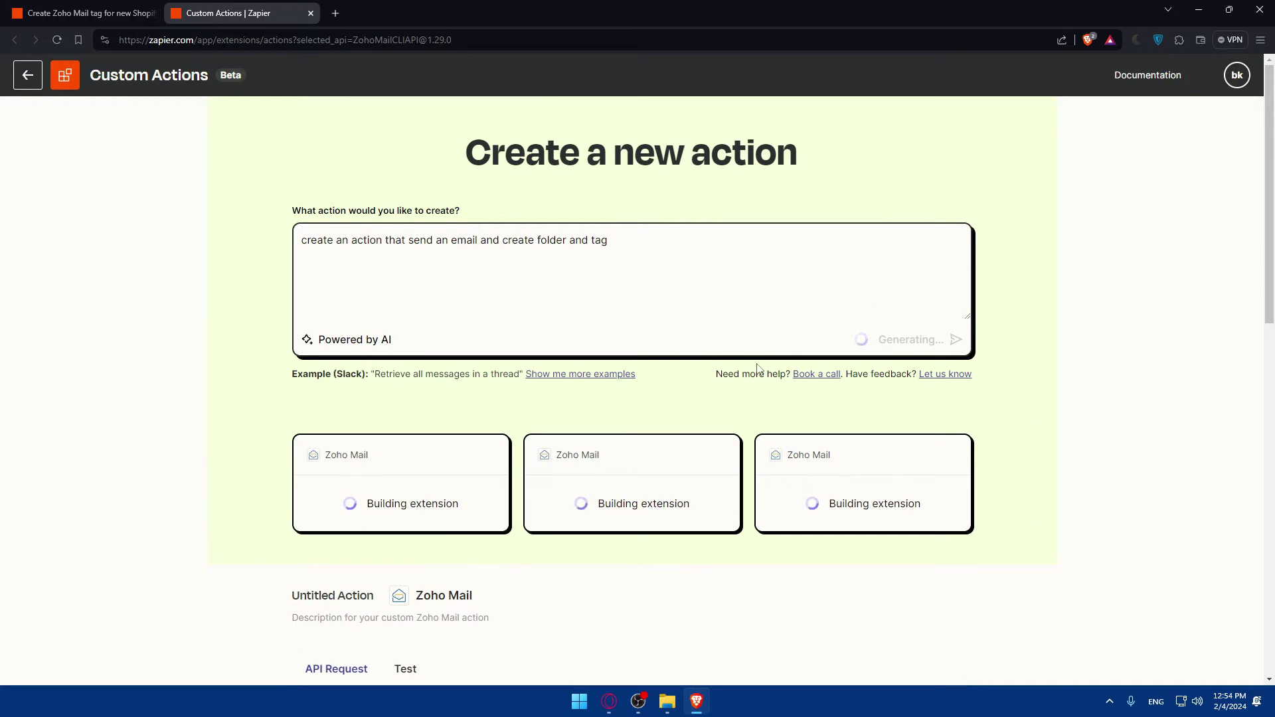
- Review the generated custom action, leaving the request Method at GET
scroll(679, 378, "down", 2)
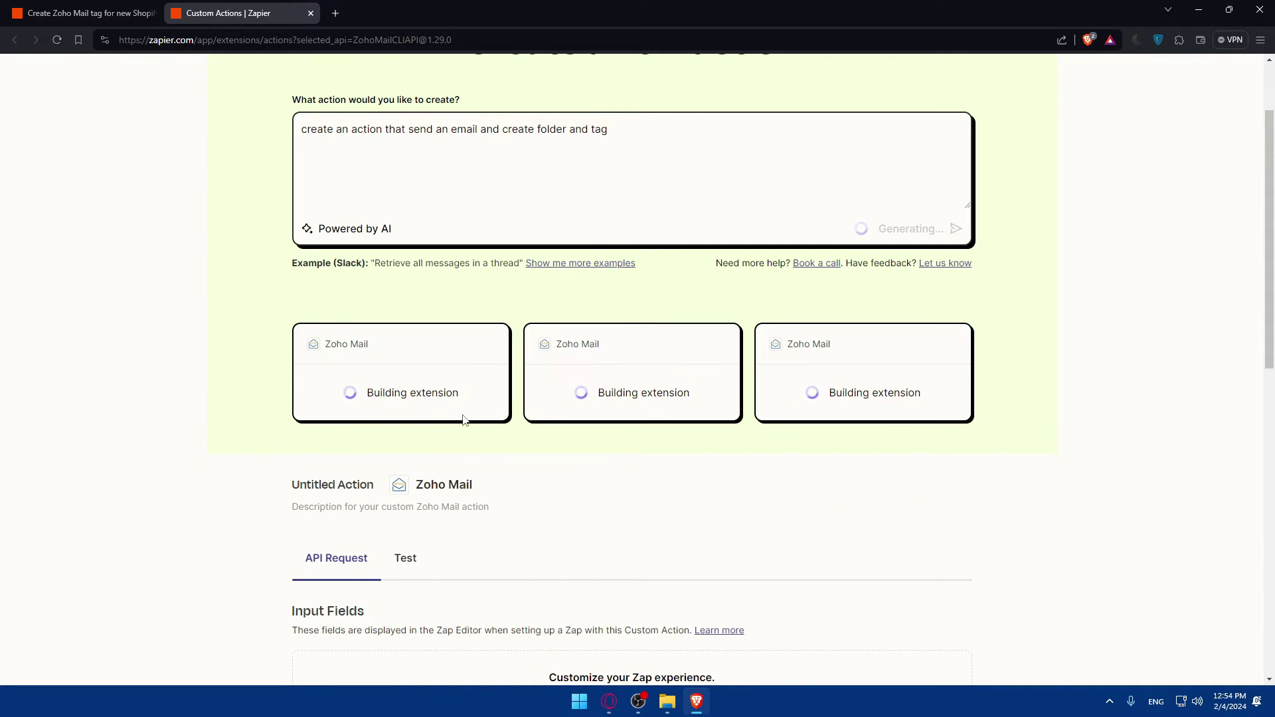
scroll(532, 435, "down", 4)
scroll(533, 430, "down", 7)
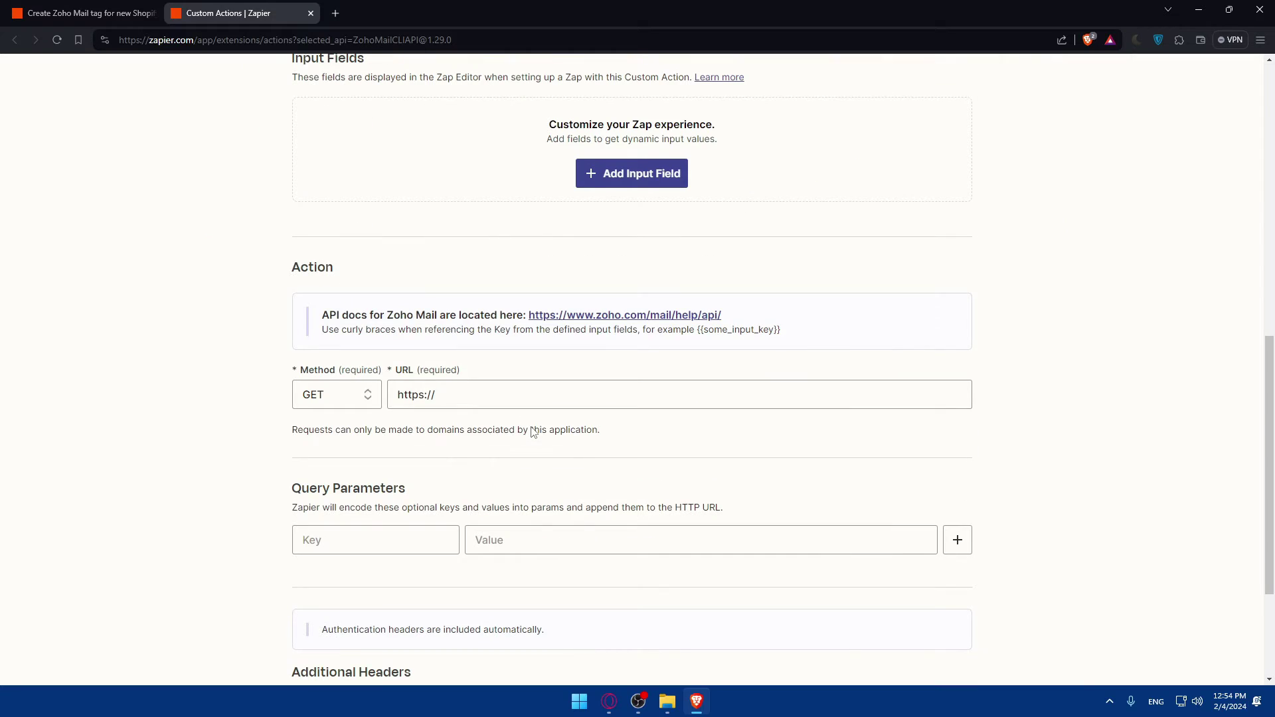
scroll(476, 399, "up", 13)
scroll(555, 352, "down", 12)
left_click(339, 394)
scroll(335, 480, "down", 1)
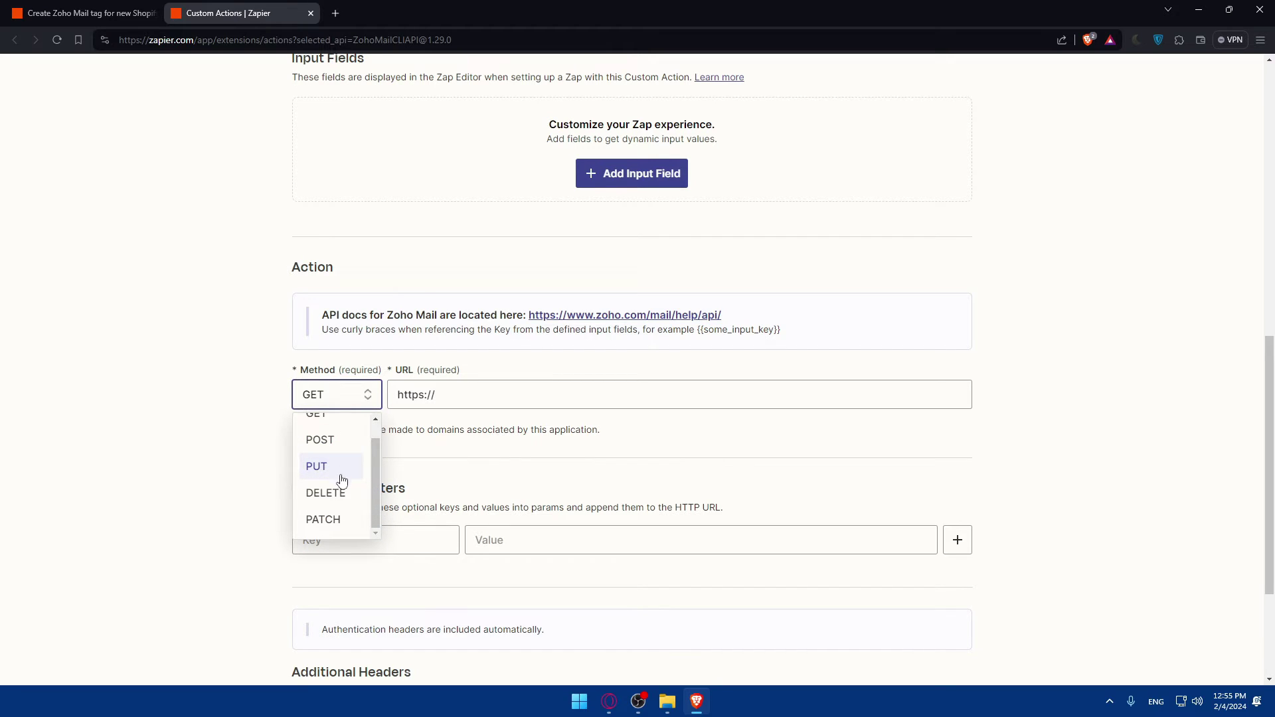
left_click(191, 447)
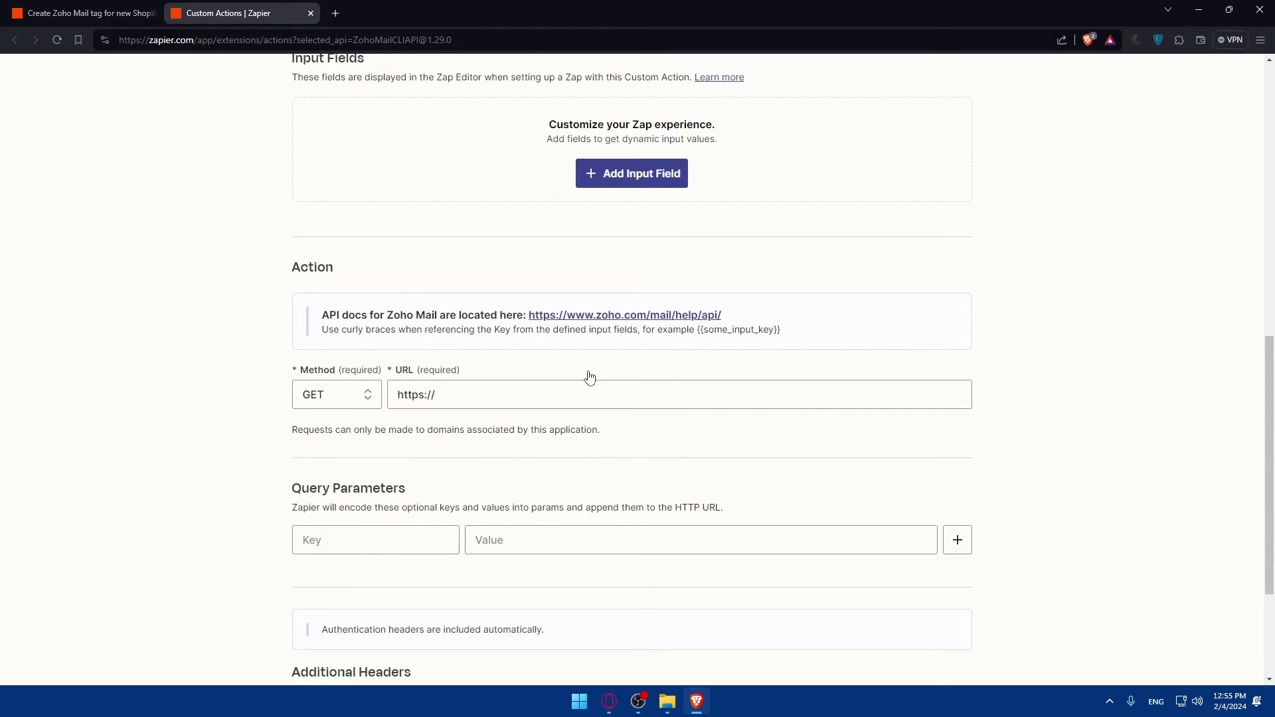
scroll(584, 372, "down", 3)
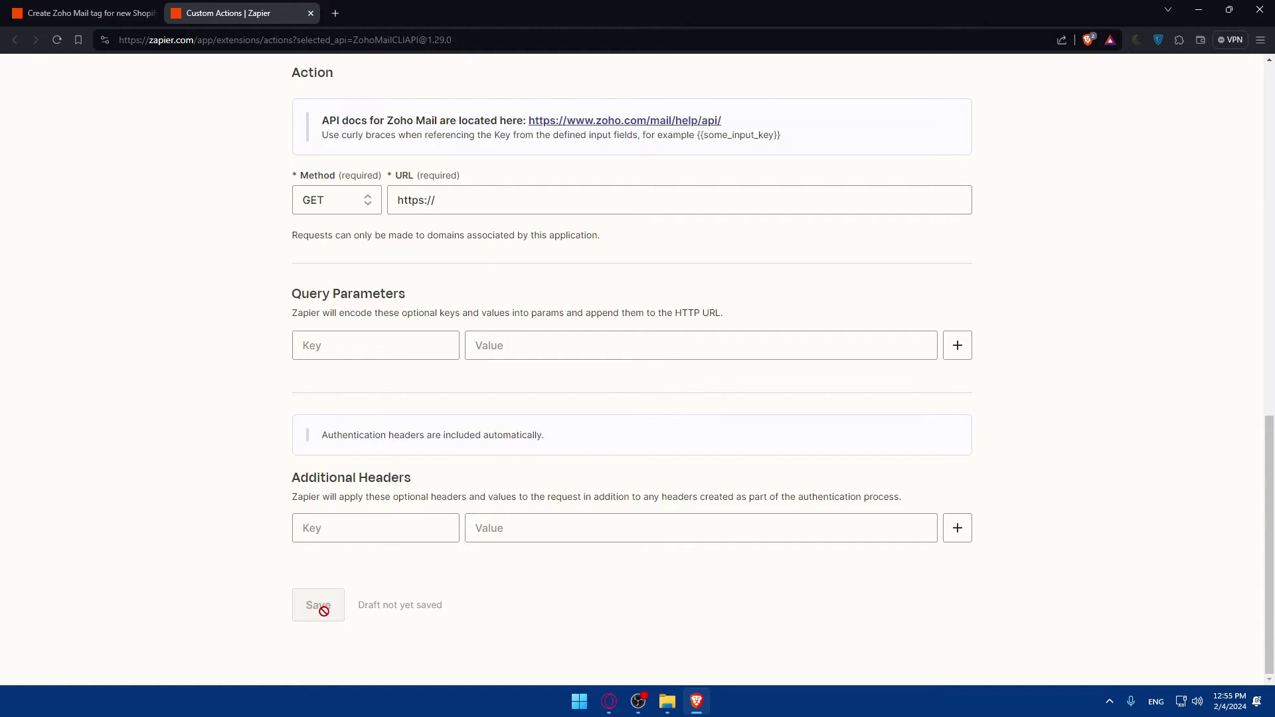
scroll(326, 618, "up", 15)
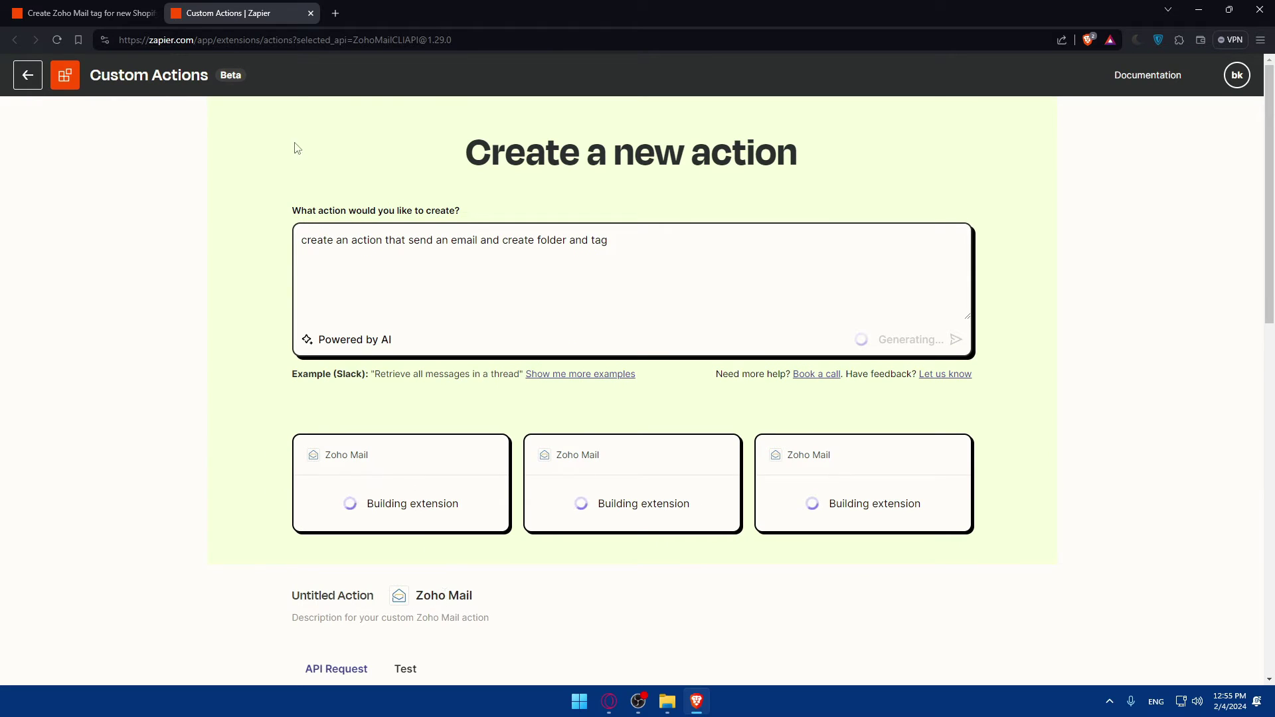
- Back in the Zap editor, keep Create Tag as the Zoho Mail event and continue
left_click(311, 13)
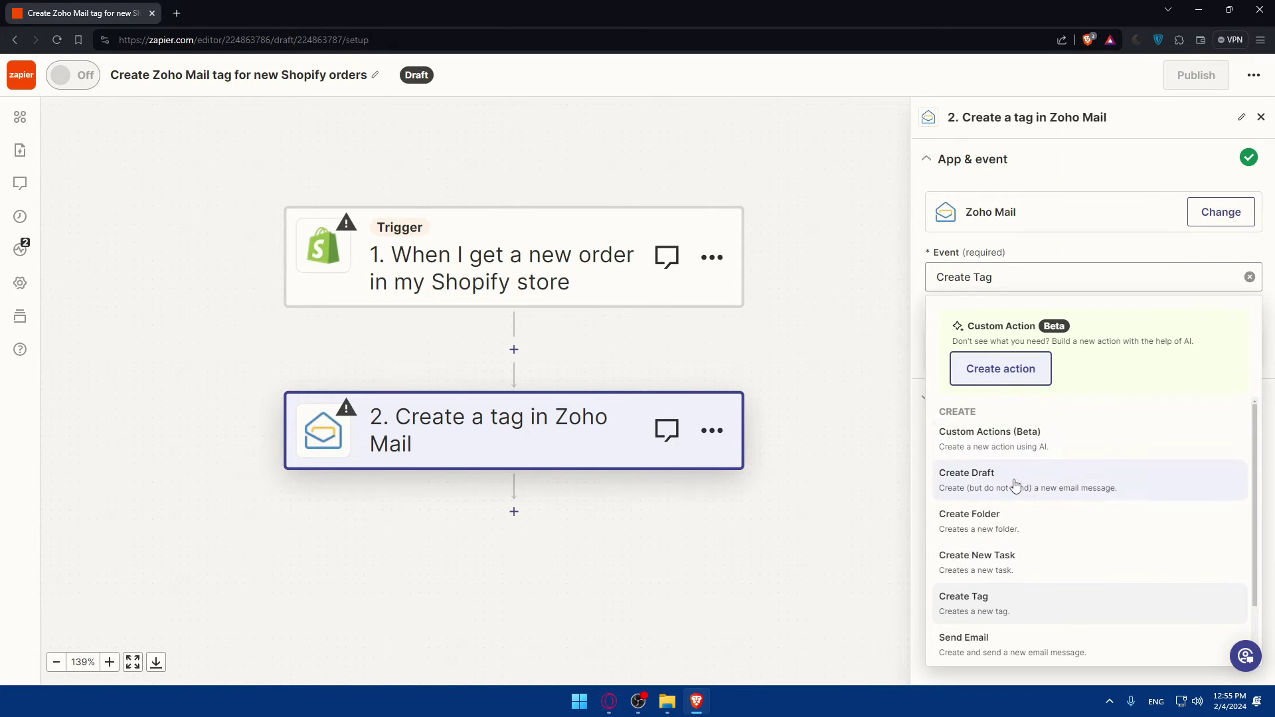
scroll(1079, 505, "down", 1)
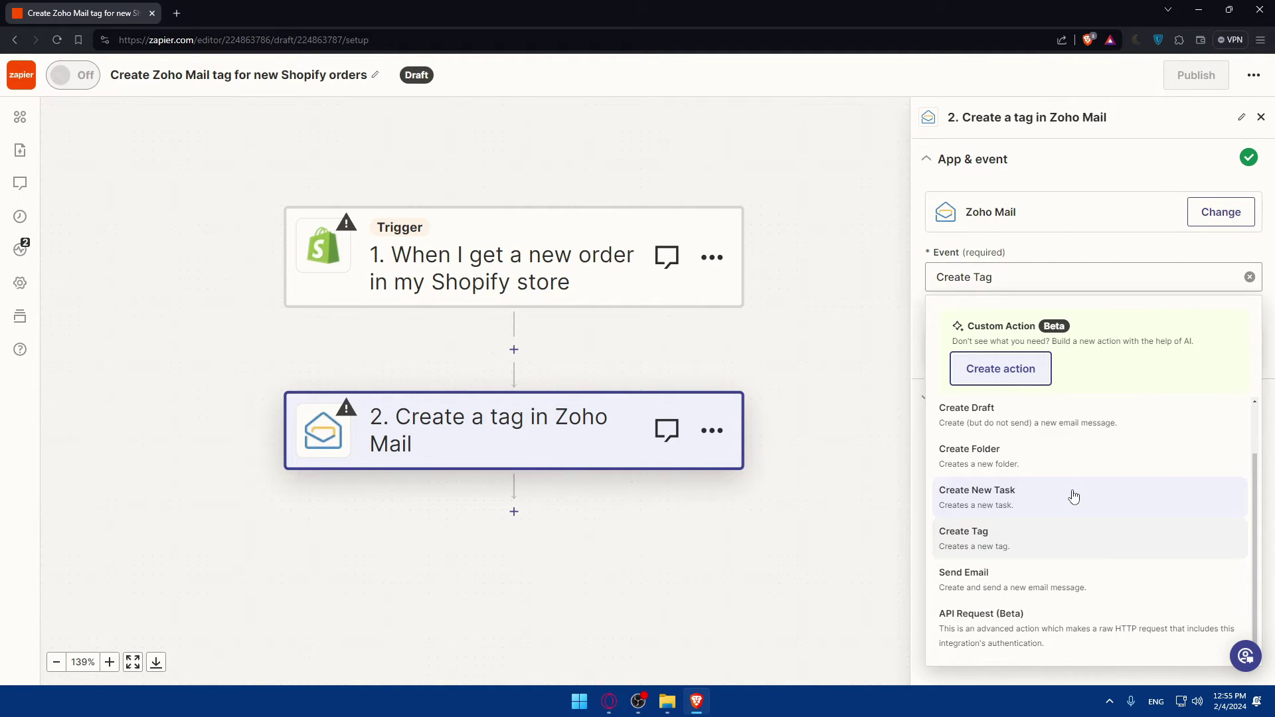
scroll(1074, 496, "up", 2)
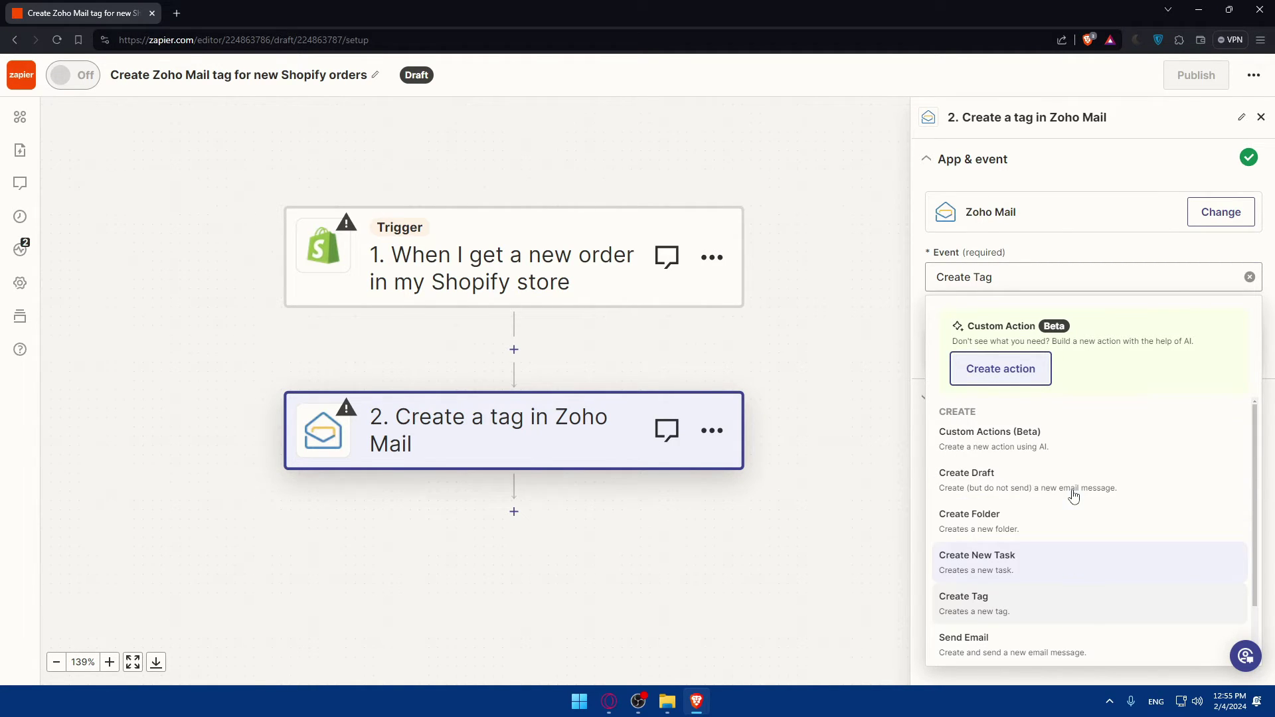
left_click(1082, 247)
left_click(1079, 346)
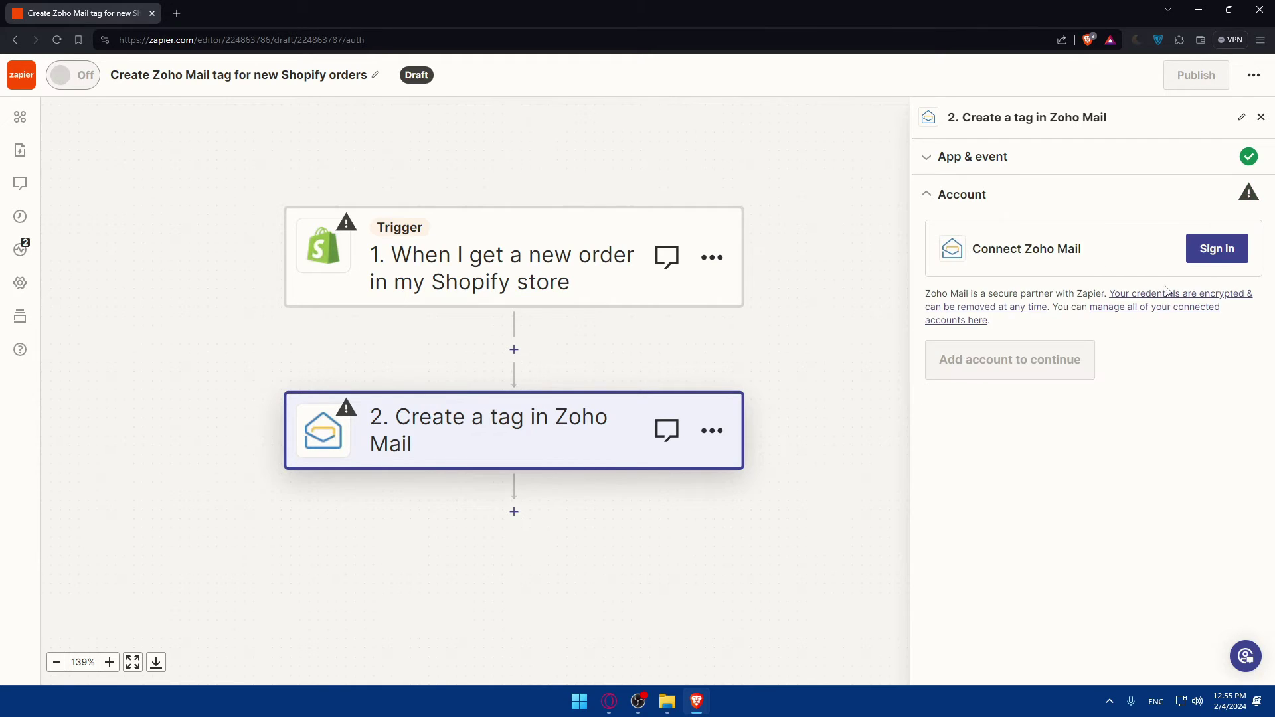
- Attempt the Zoho Mail sign-in with the zoho.com domain, then close the authorization popup
left_click(1217, 248)
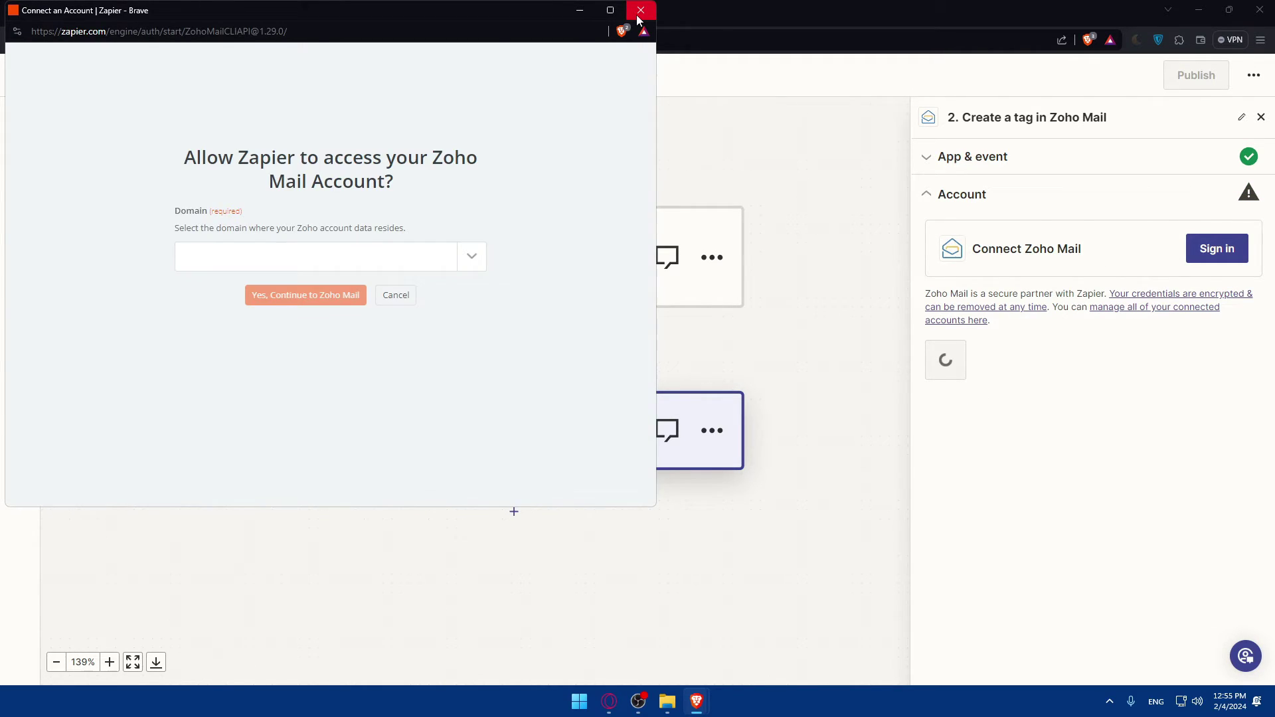
left_click(640, 10)
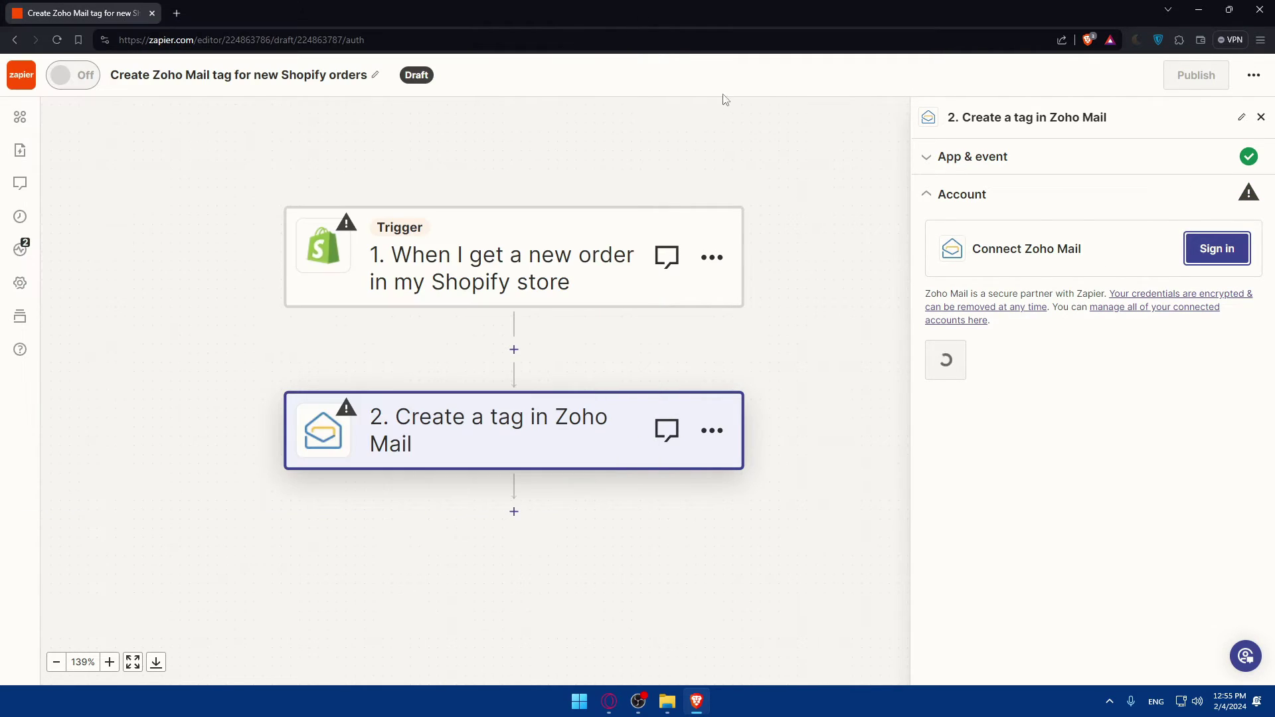
left_click(1199, 258)
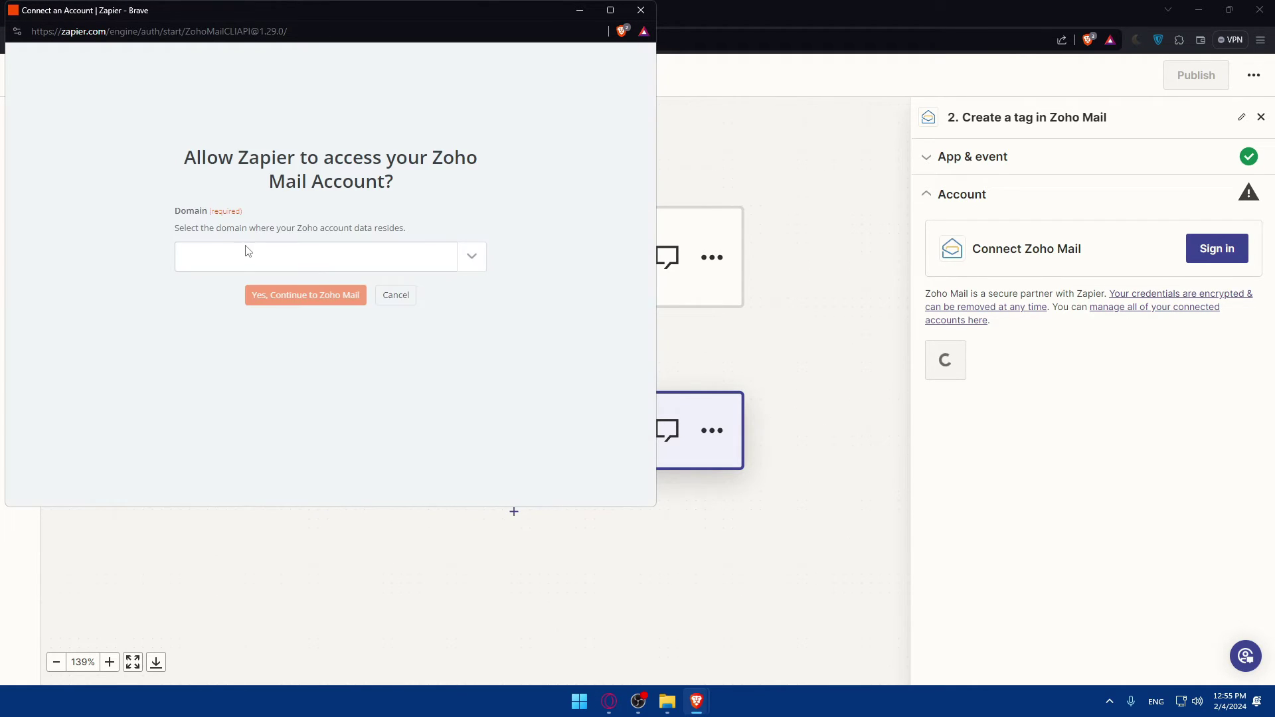
left_click(245, 252)
left_click(234, 312)
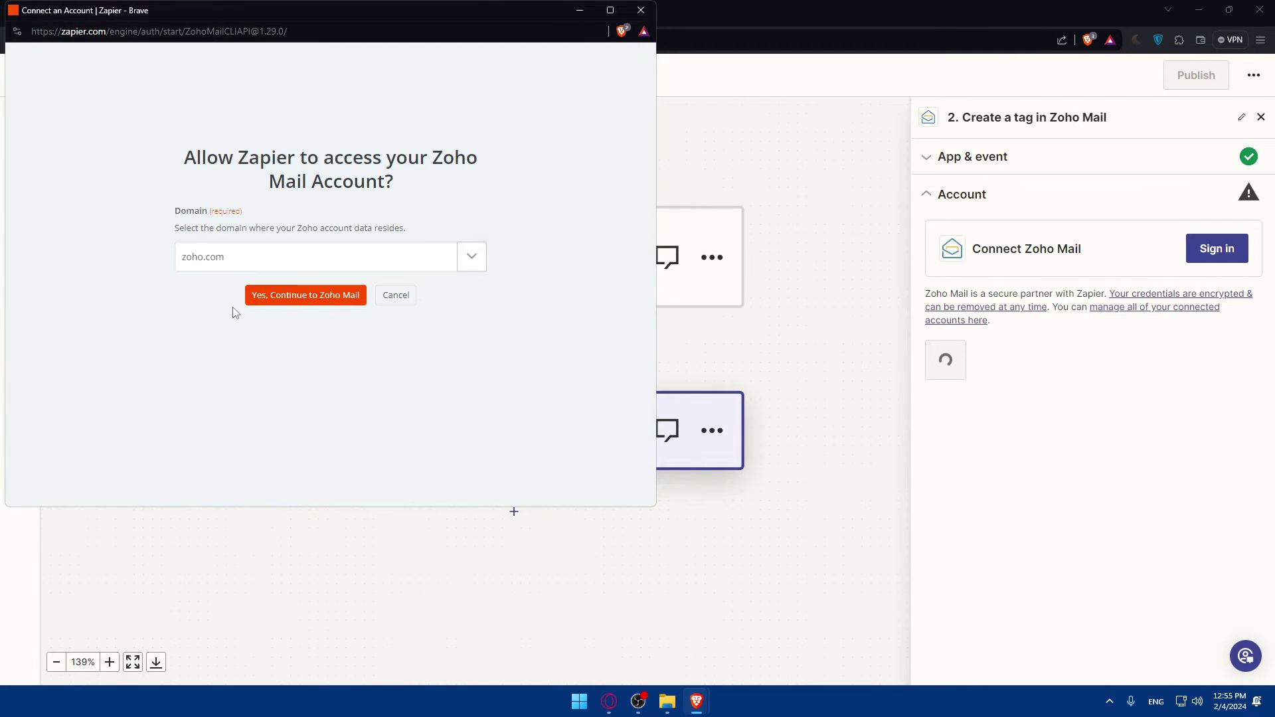
left_click(285, 301)
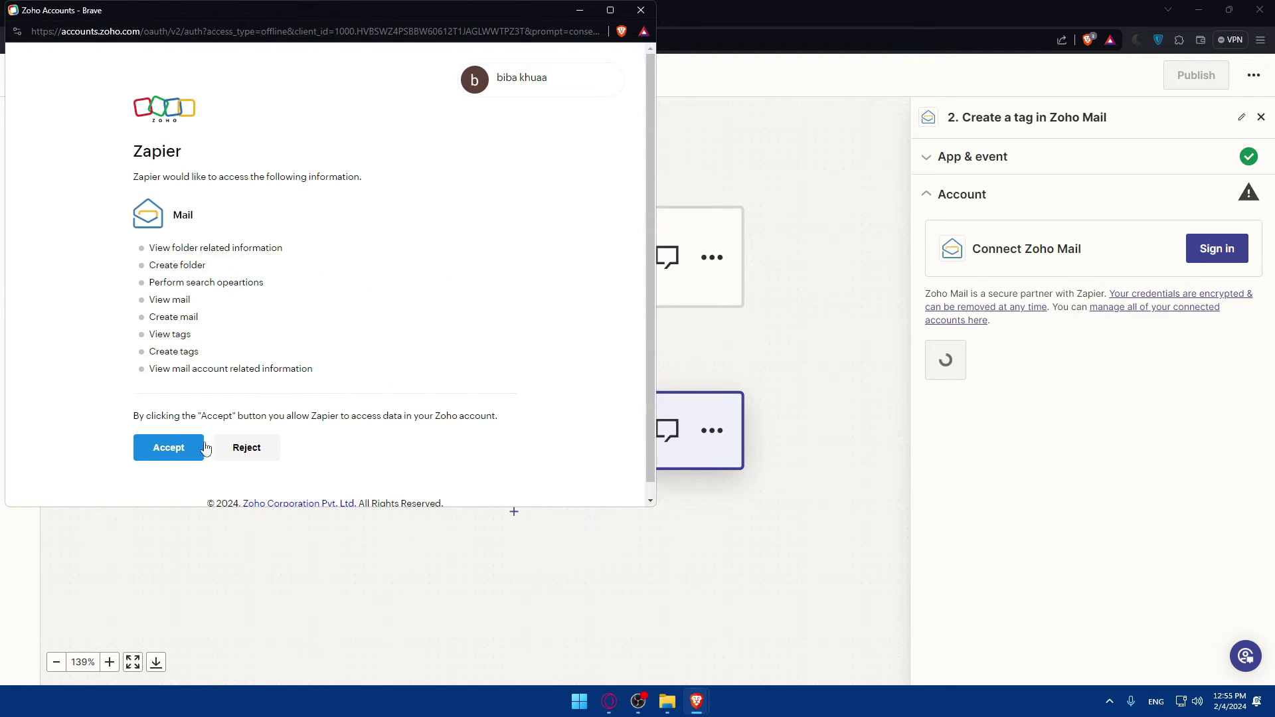
left_click(641, 11)
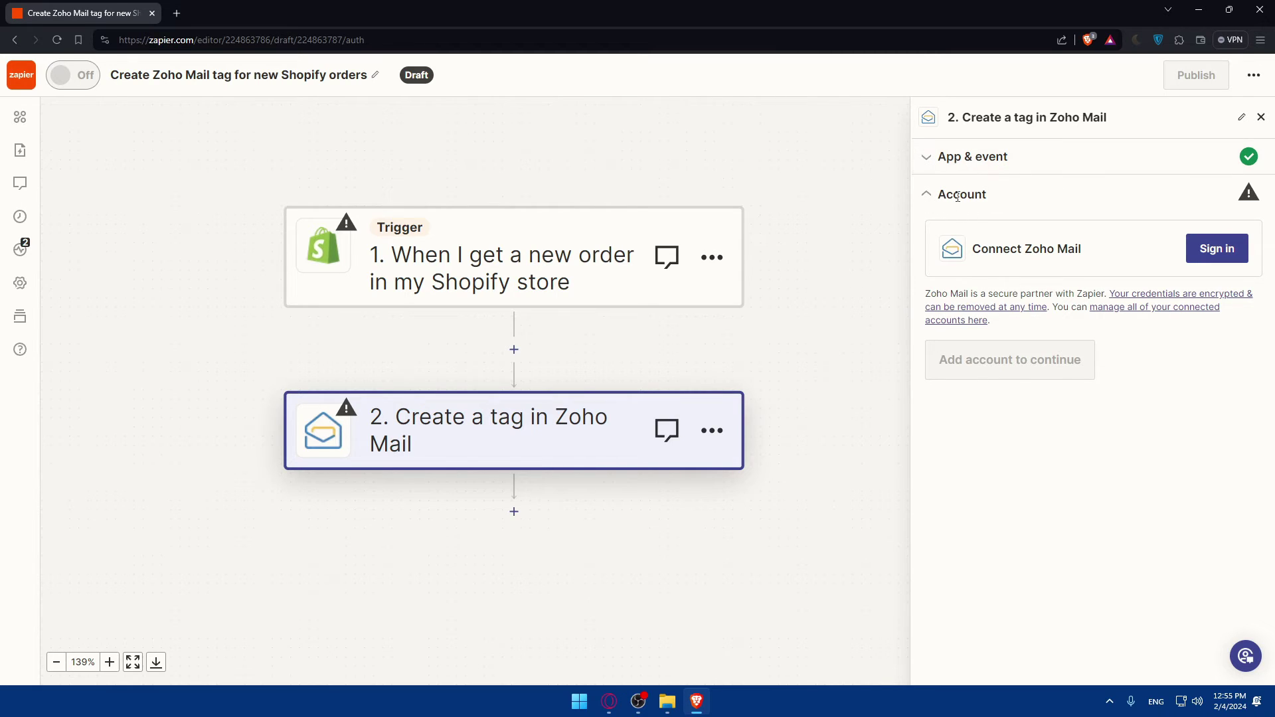
left_click(21, 254)
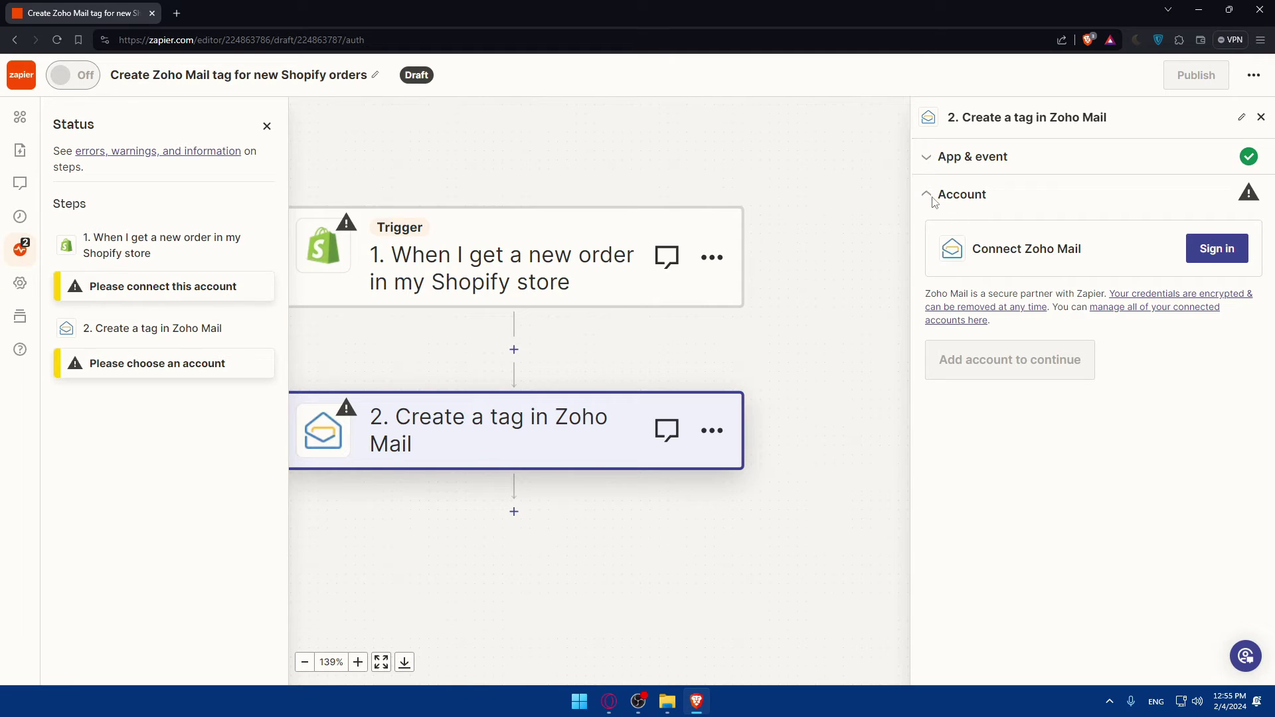
left_click(20, 117)
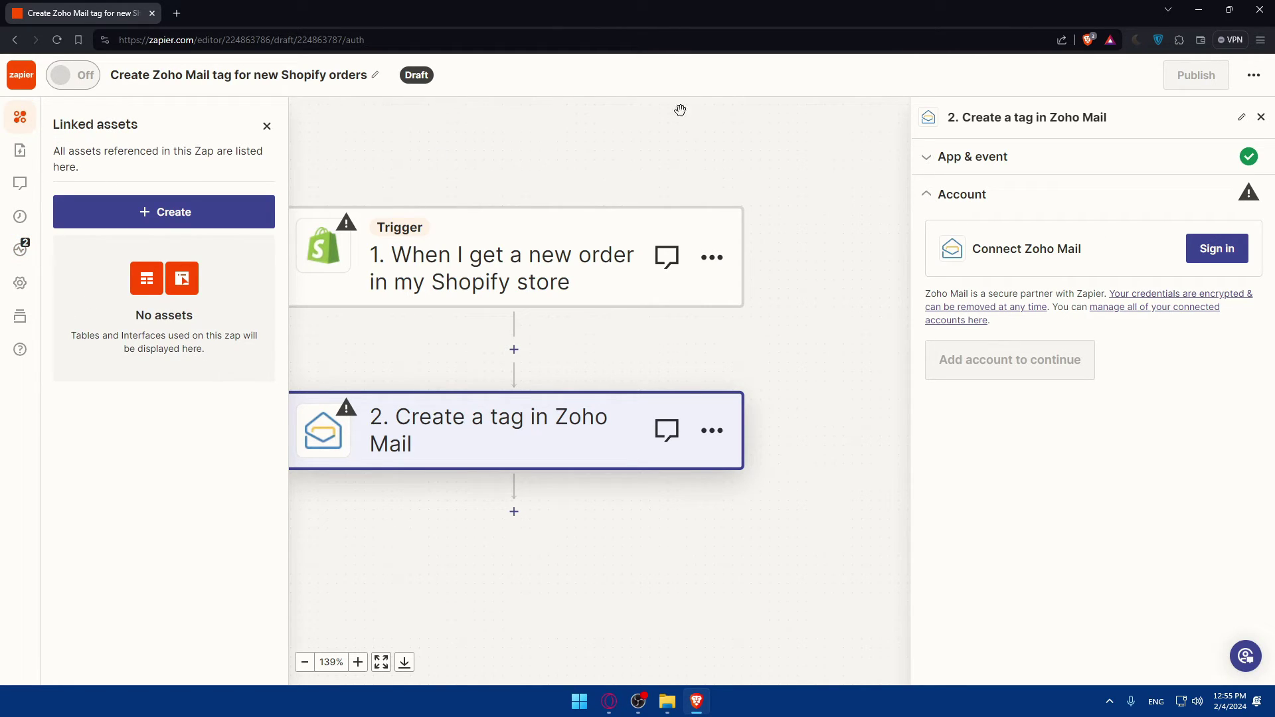
left_click(1260, 118)
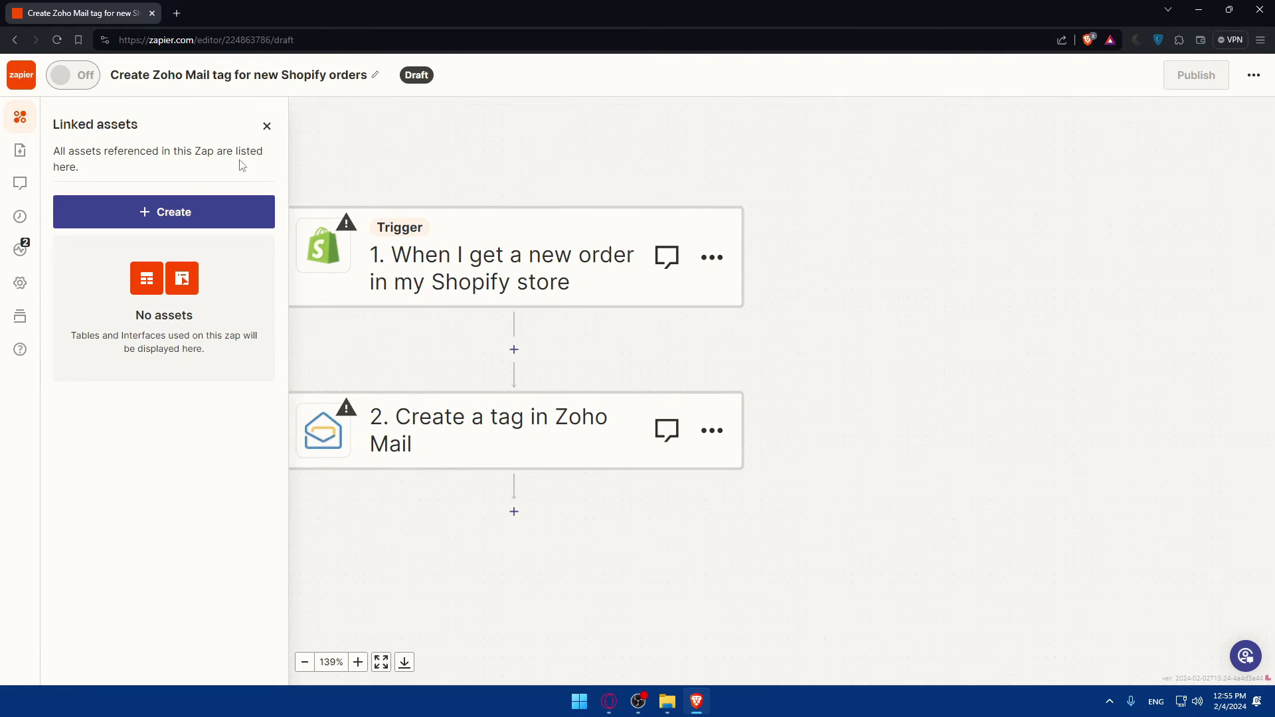
left_click(266, 126)
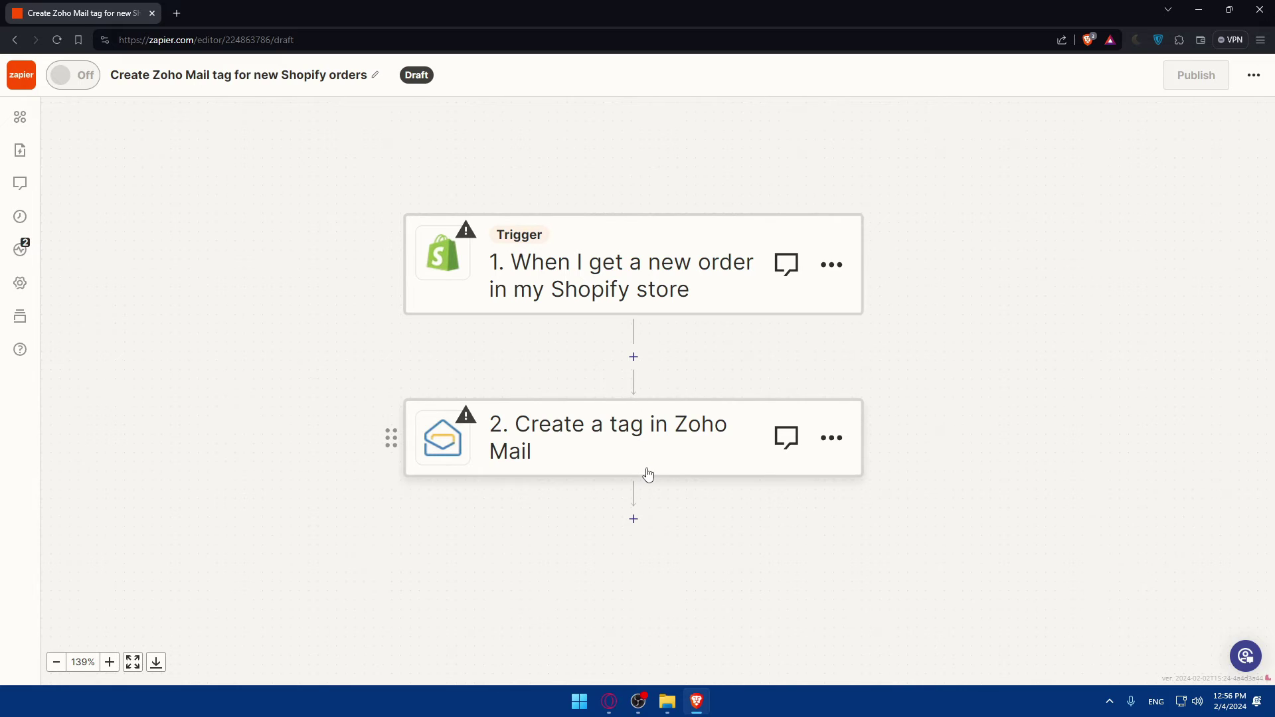
left_click(632, 447)
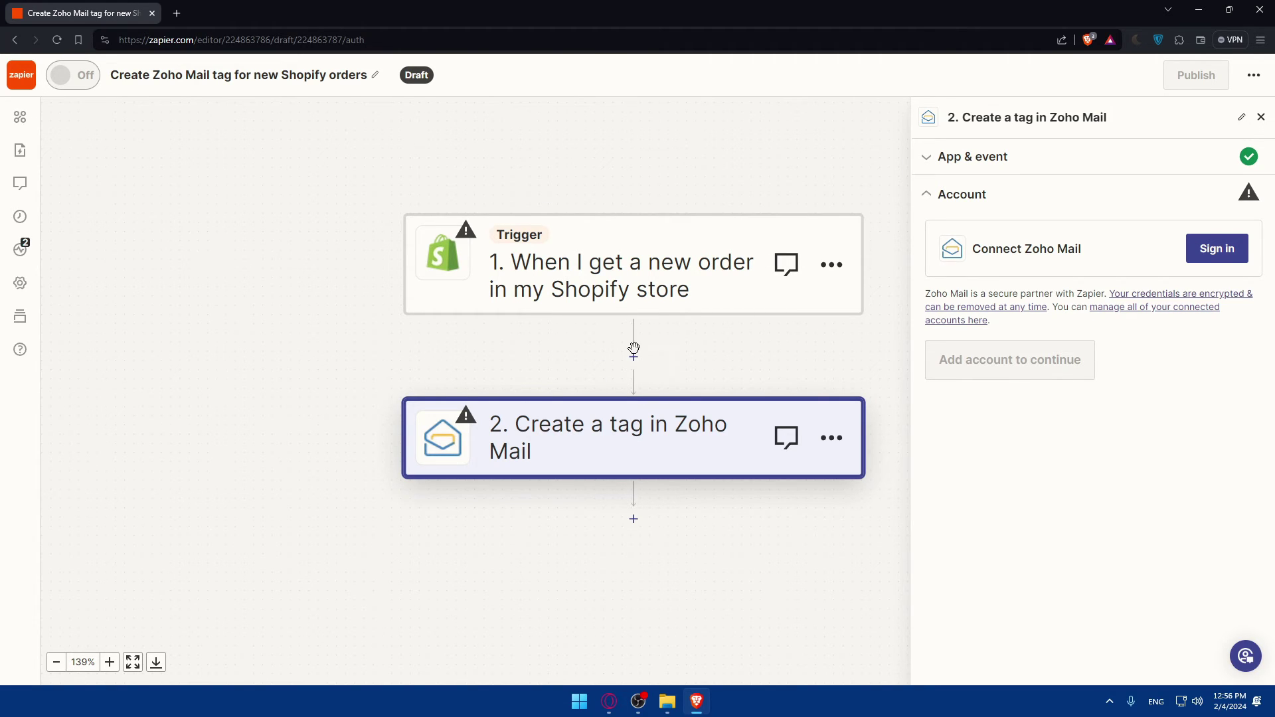
- Retitle the Zap 'ordering in shopify', correcting the misspelled 'ording' before committing the change
left_click(368, 82)
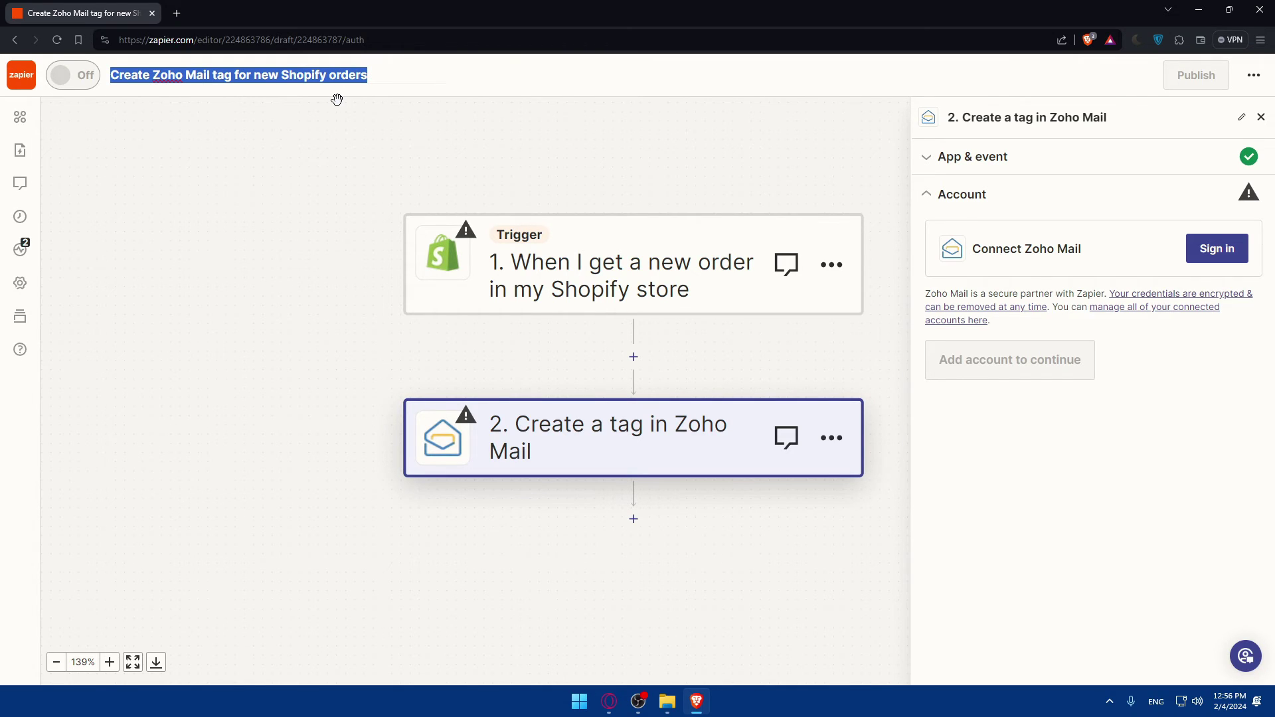
type("ording")
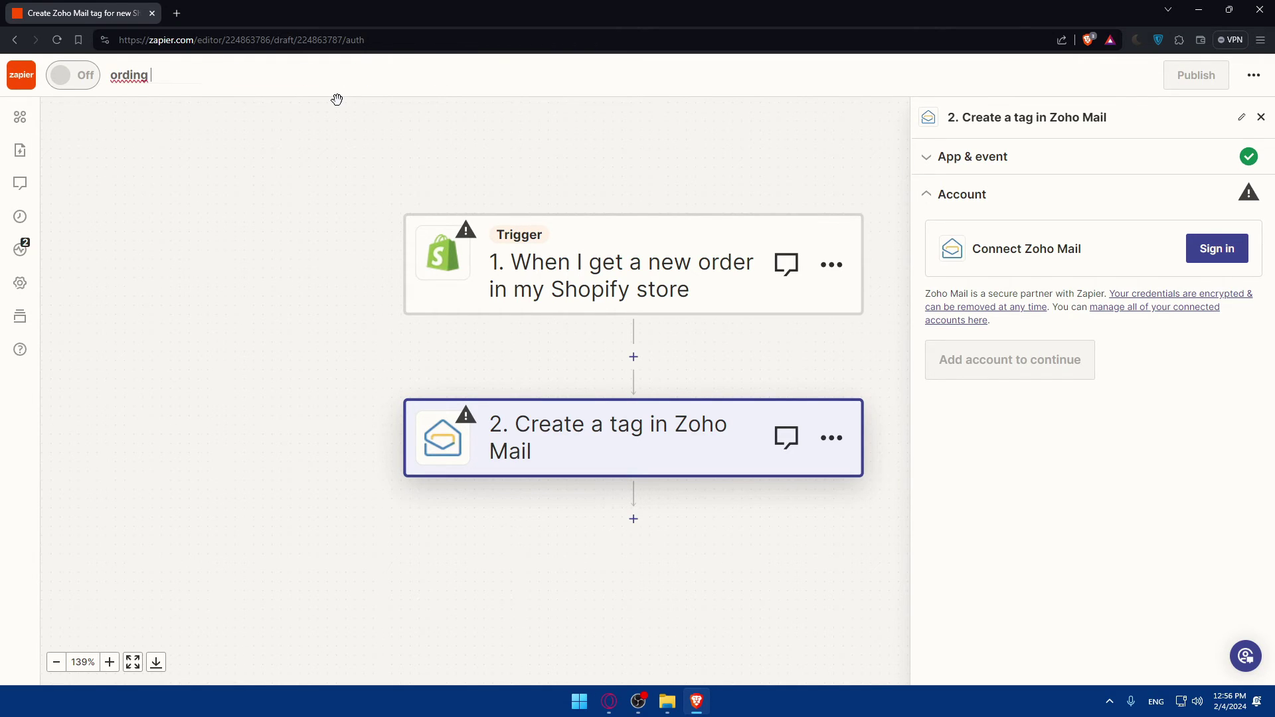
type(" in shopify")
left_click(130, 75)
type("r")
key("BackSpace")
type("er")
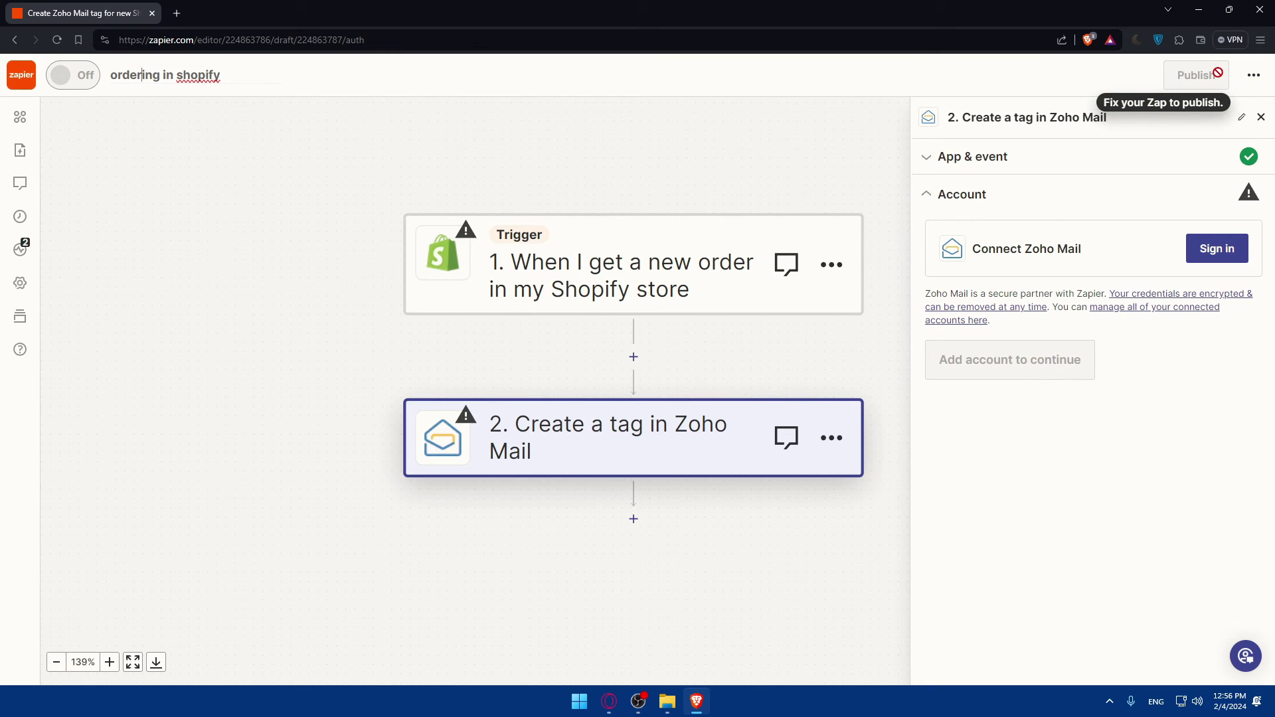
left_click(716, 40)
left_click(717, 67)
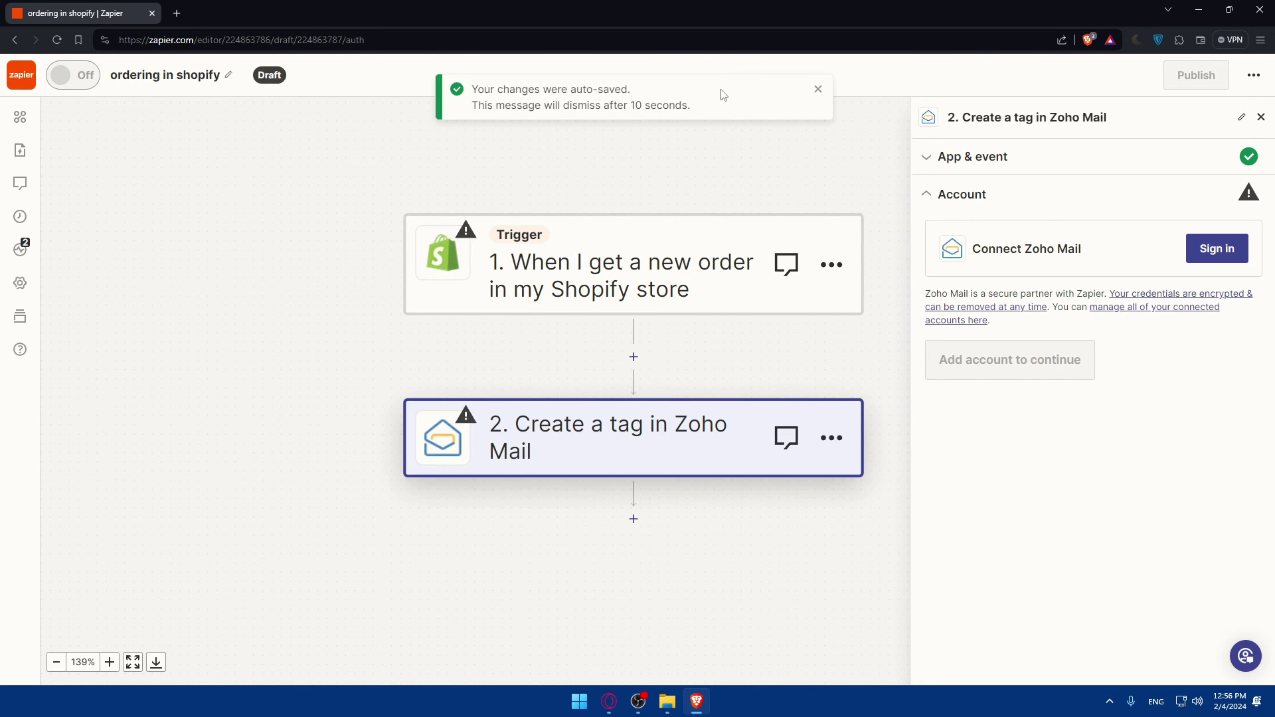